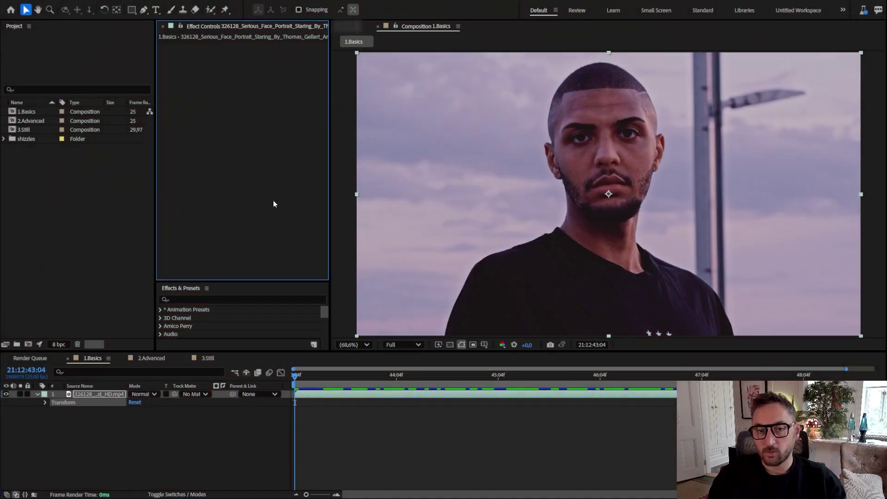
Apply AI Relight to the portrait layer and set up Light #1 with about 369% intensity, positioned at about 315, 457
key(ctrl+z)
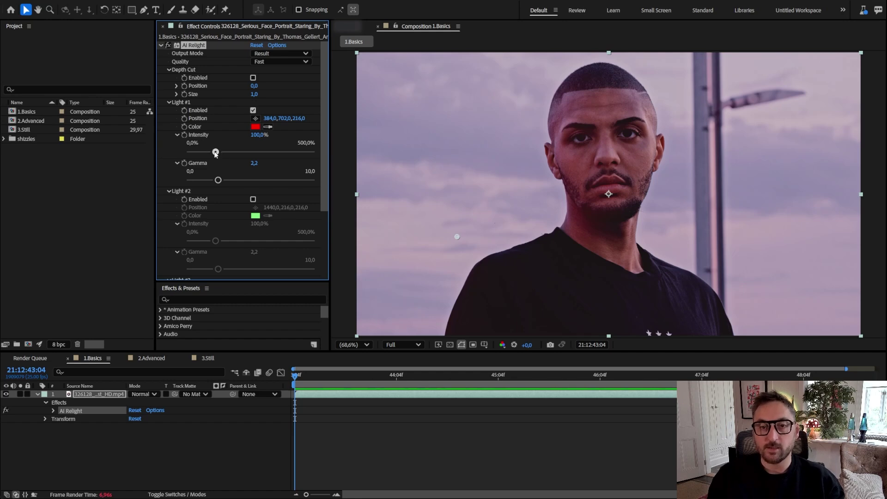
drag(216, 153, 287, 156)
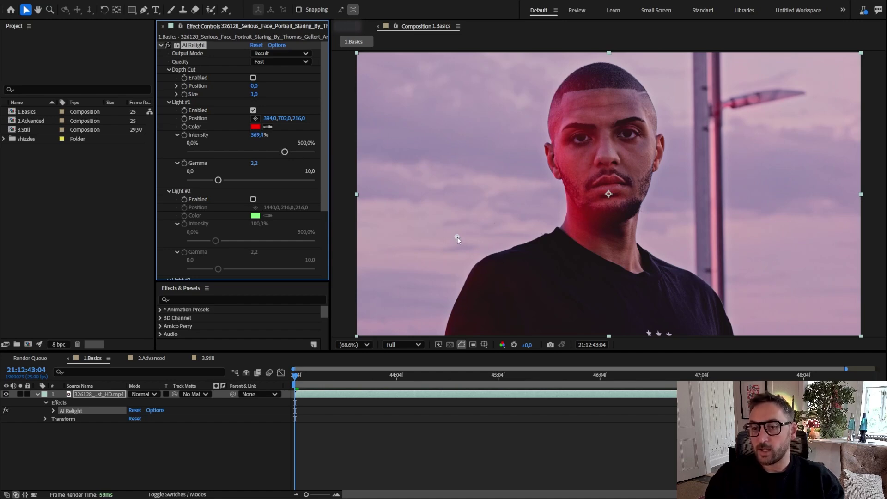
drag(457, 236, 440, 173)
Enable Light #2 in the AI Relight effect and set its intensity to about 144%
click(253, 199)
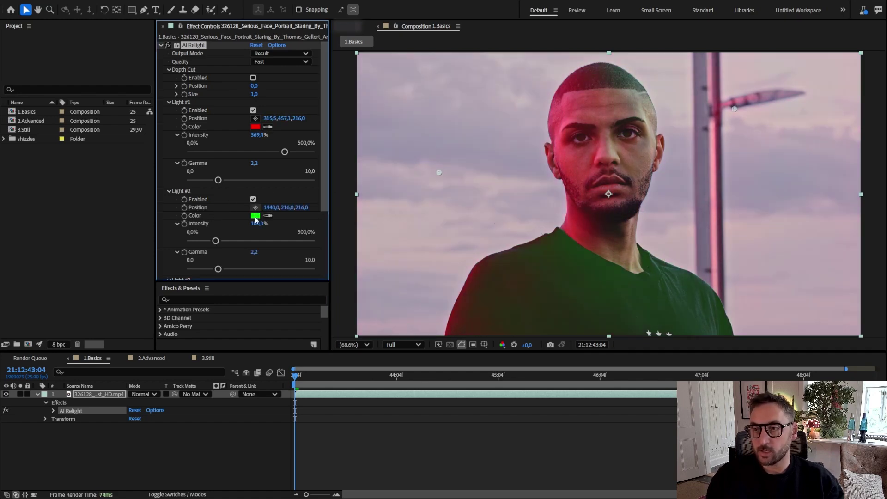
mouse_move(216, 241)
mouse_down()
mouse_move(234, 241)
mouse_move(226, 241)
mouse_up()
drag(326, 170, 319, 153)
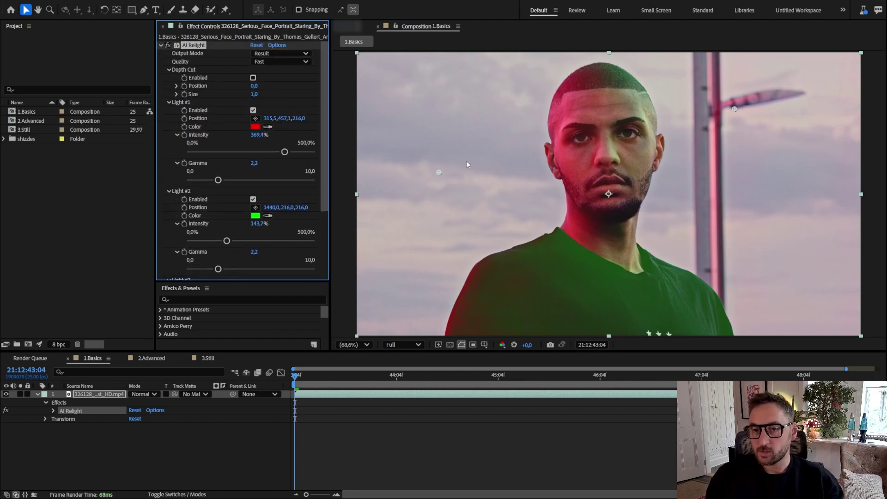
Move Light #1 farther from the man to about 200, 408 and set its depth position to 161
drag(439, 172, 408, 157)
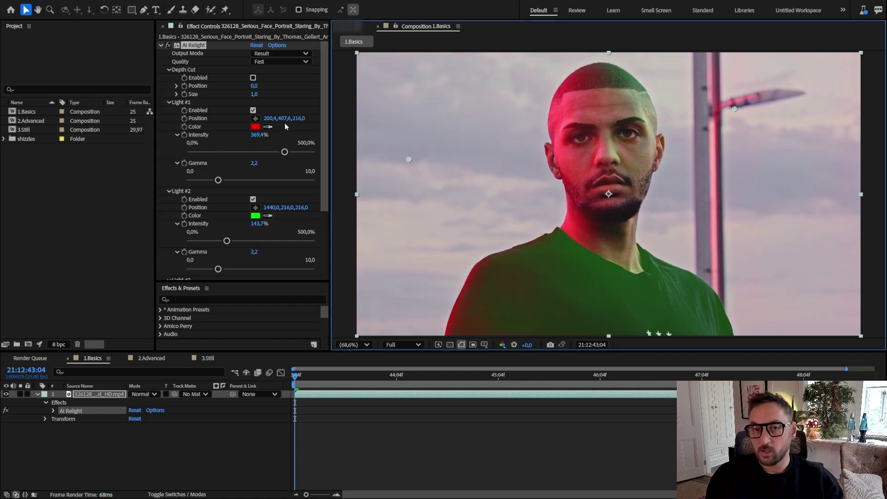
drag(298, 119, 285, 142)
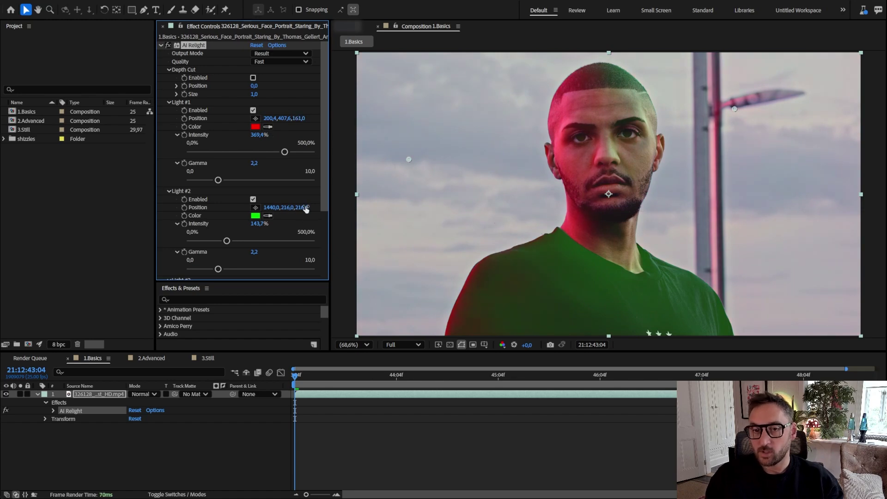
Reposition Light #2 at about 1412, 255, 21, with intensity about 280% and gamma 2.4
mouse_move(302, 208)
mouse_down()
mouse_move(225, 227)
mouse_move(292, 207)
mouse_up()
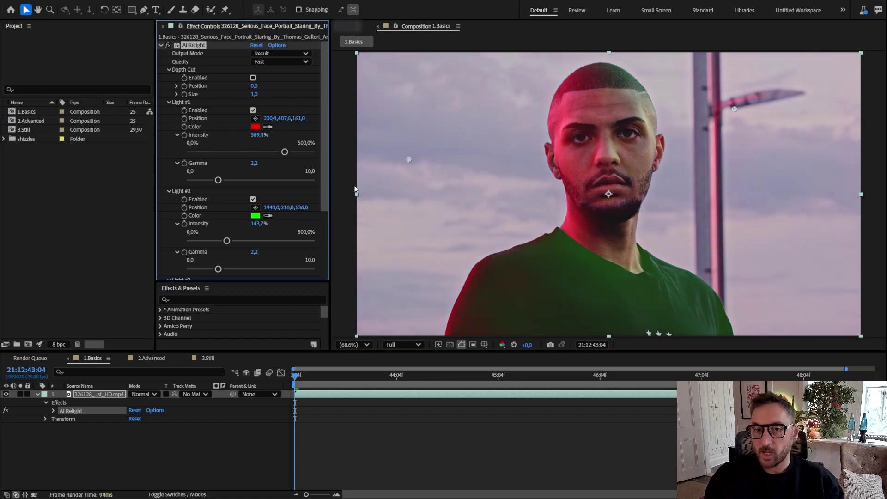
drag(300, 207, 230, 217)
mouse_move(734, 109)
mouse_down()
mouse_move(741, 161)
mouse_move(749, 144)
mouse_move(724, 108)
mouse_up()
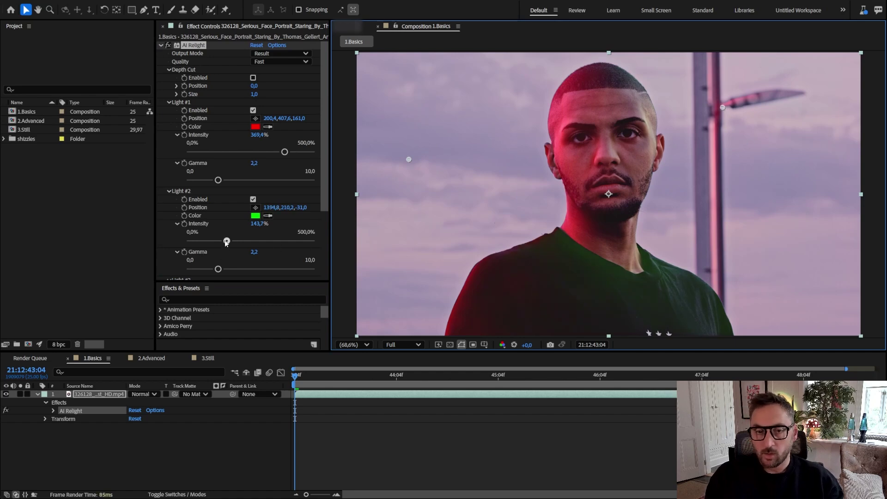
drag(227, 240, 262, 241)
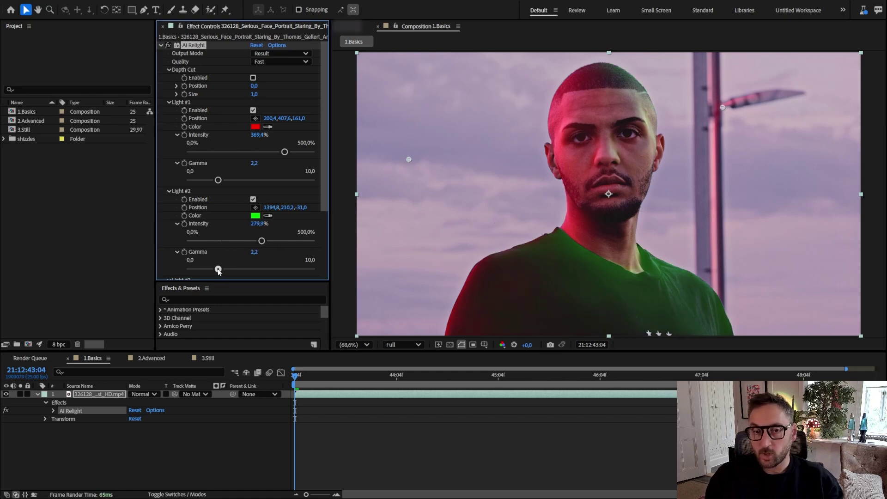
mouse_move(218, 269)
mouse_down()
mouse_move(229, 270)
mouse_move(202, 272)
mouse_up()
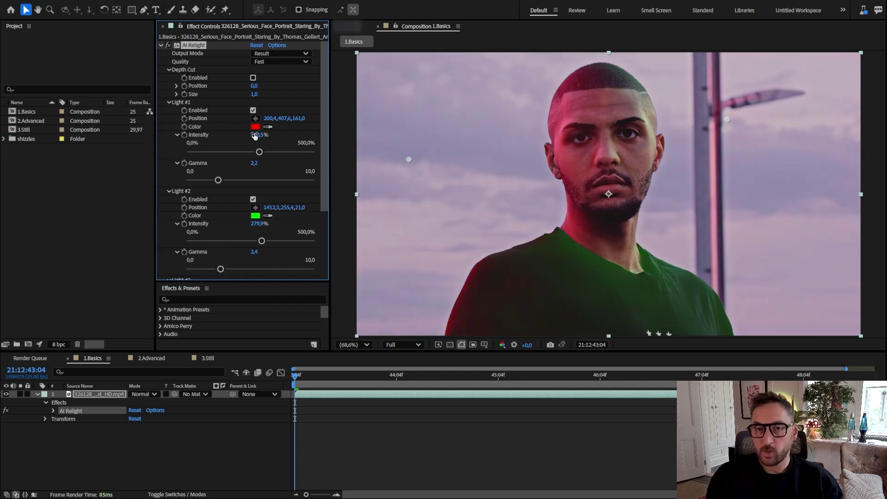
Change the color of Light #1 to magenta and the color of Light #2 to cyan
click(255, 127)
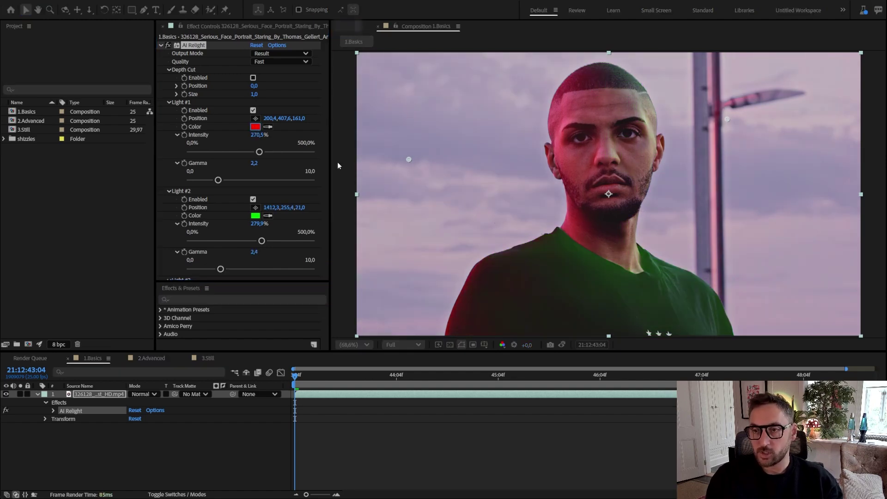
drag(52, 189, 53, 195)
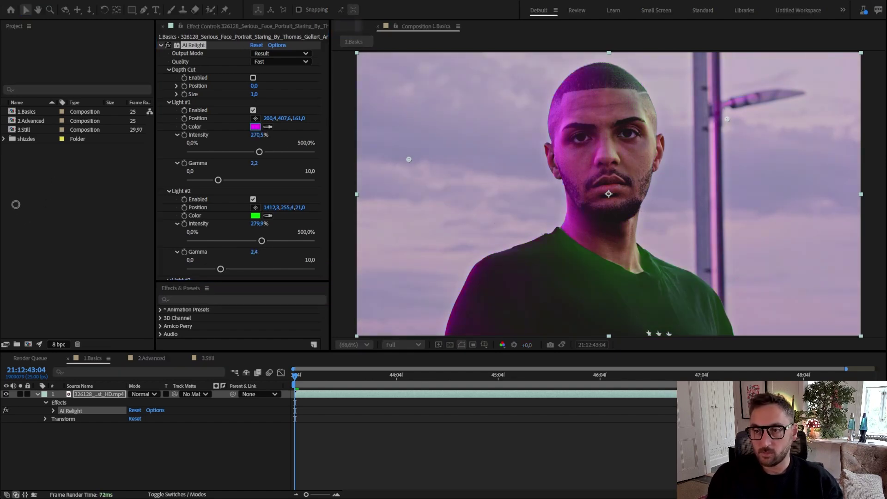
click(116, 177)
click(255, 215)
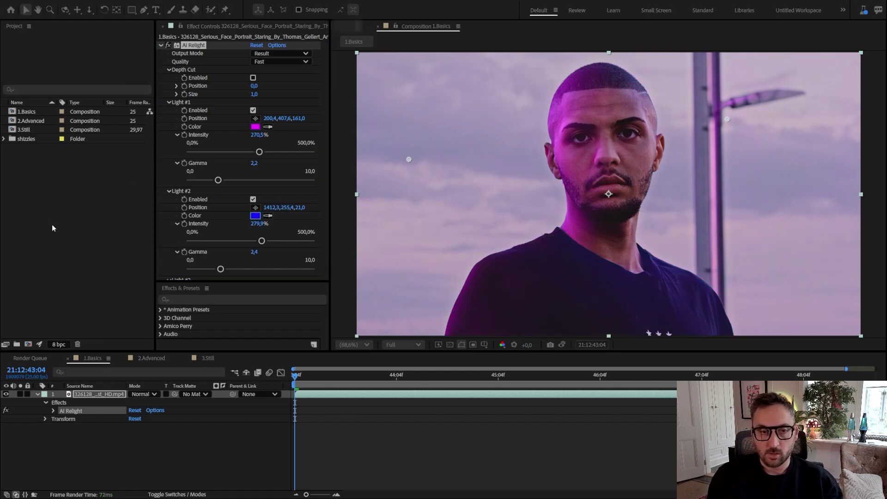
key(Return)
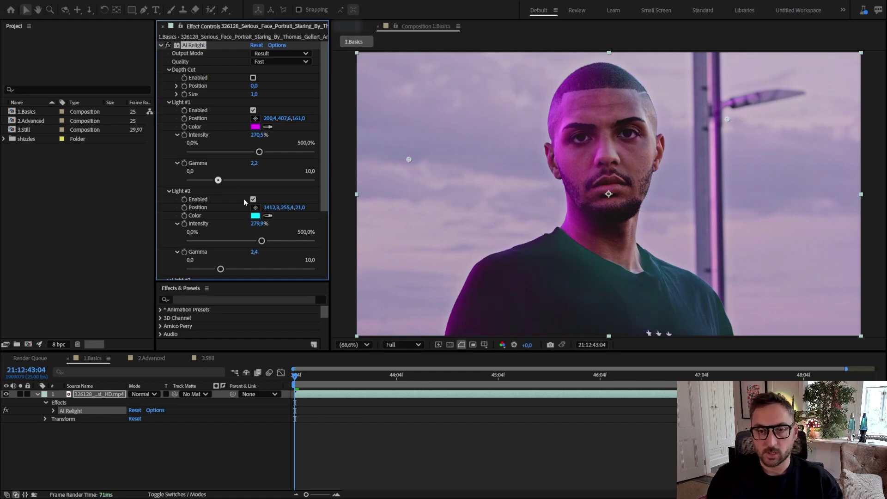
Set the gamma of Light #1 to 3.1 and its intensity to about 285%
drag(218, 180, 230, 180)
drag(259, 152, 262, 155)
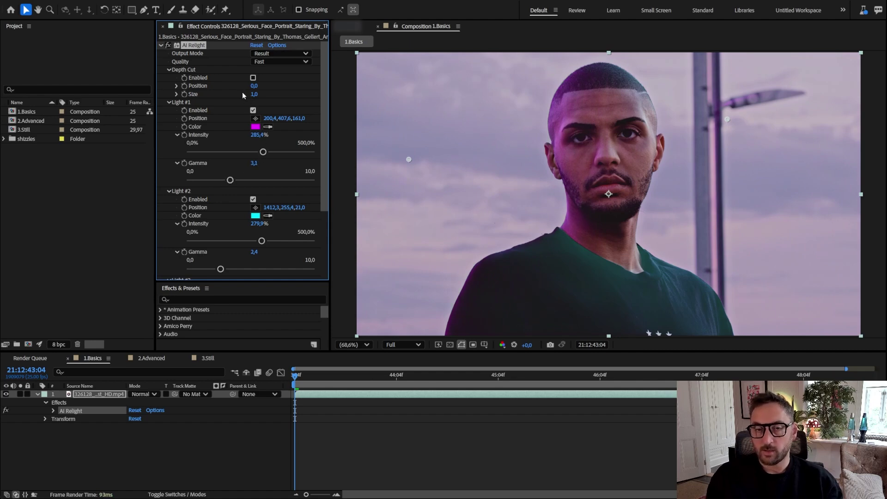
Switch the AI Relight output mode to Light and move Light #1 to about 288, 387
click(274, 74)
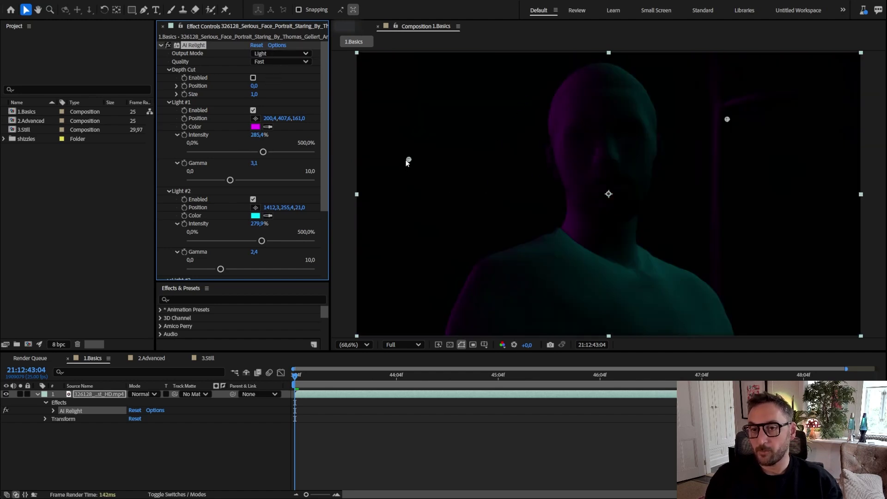
drag(408, 160, 432, 154)
click(181, 62)
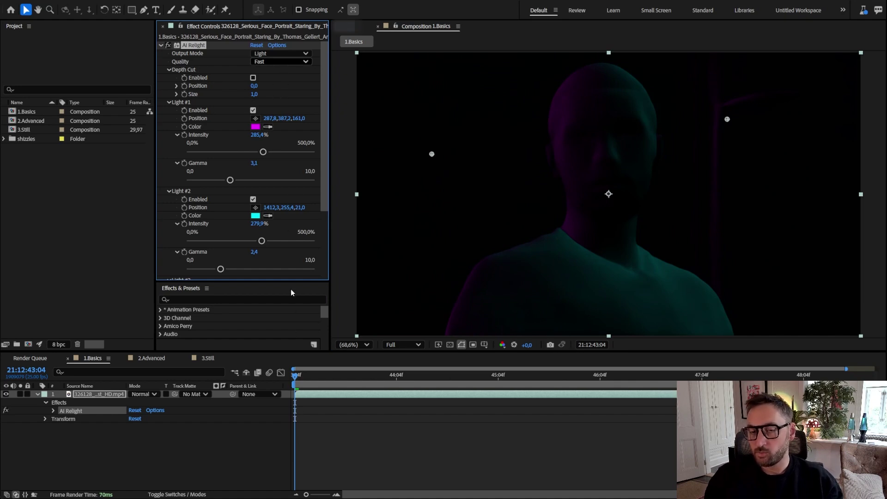
Compare the Fastest, Fast and Balanced quality levels of AI Relight and settle on Accurate
click(280, 61)
click(285, 71)
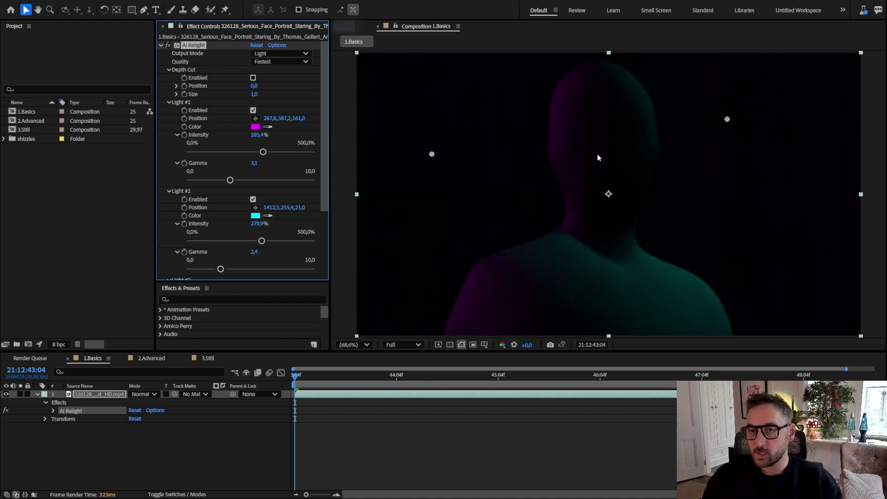
click(280, 62)
click(262, 70)
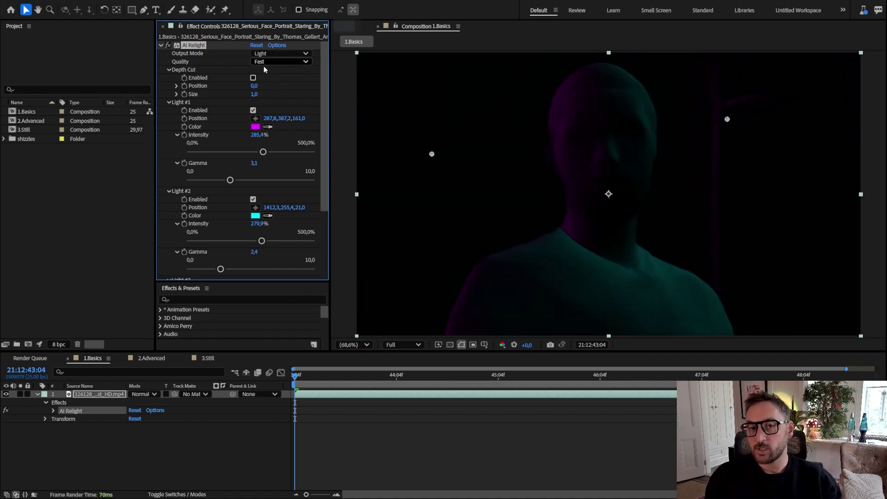
click(271, 103)
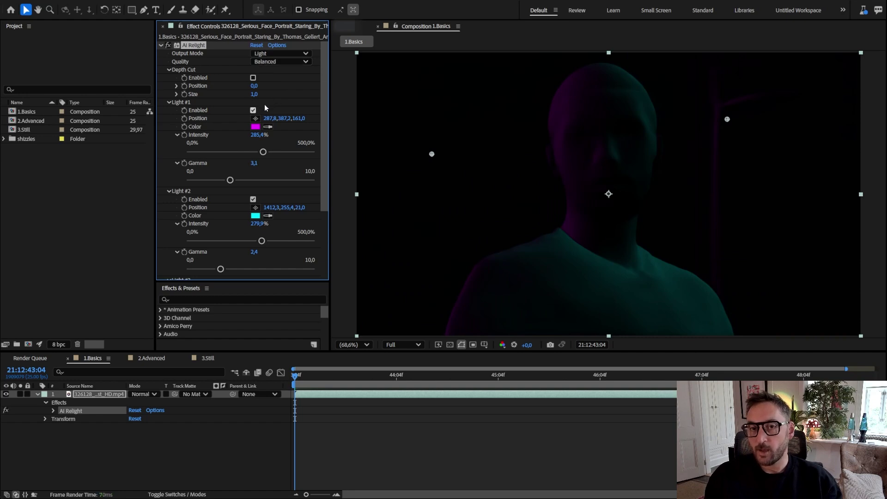
click(274, 62)
click(271, 80)
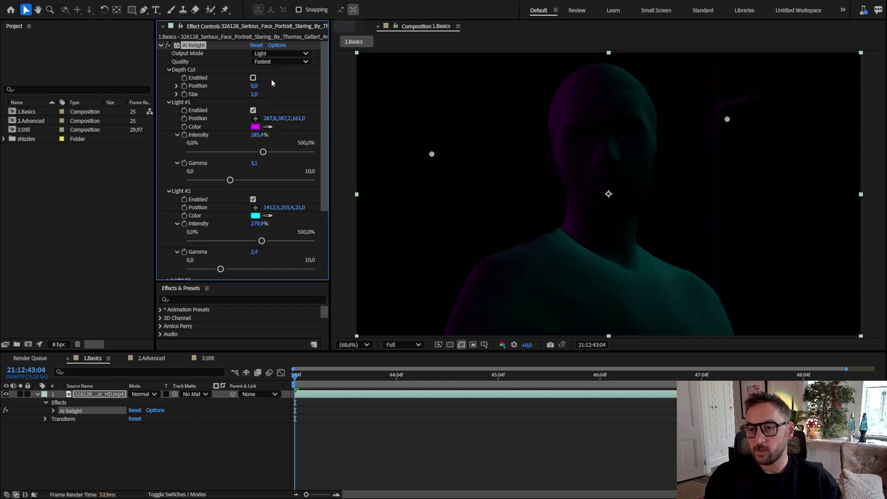
click(262, 103)
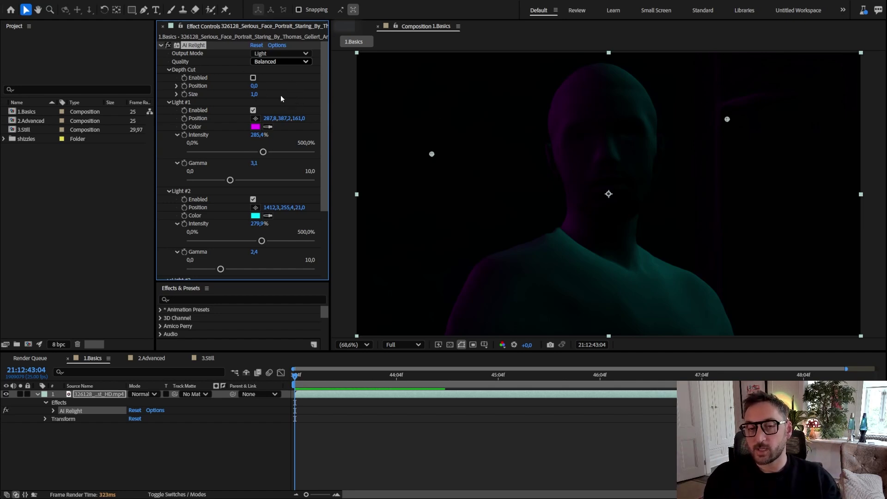
click(277, 142)
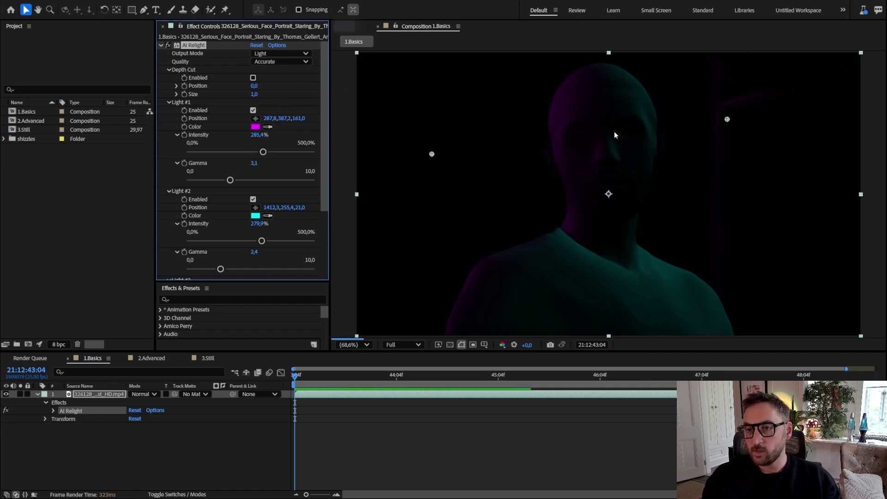
Raise Light #1 intensity to about 494% and Light #2 to 500%, and move Light #2 to about 1643, 113
drag(263, 151, 313, 151)
drag(261, 240, 327, 233)
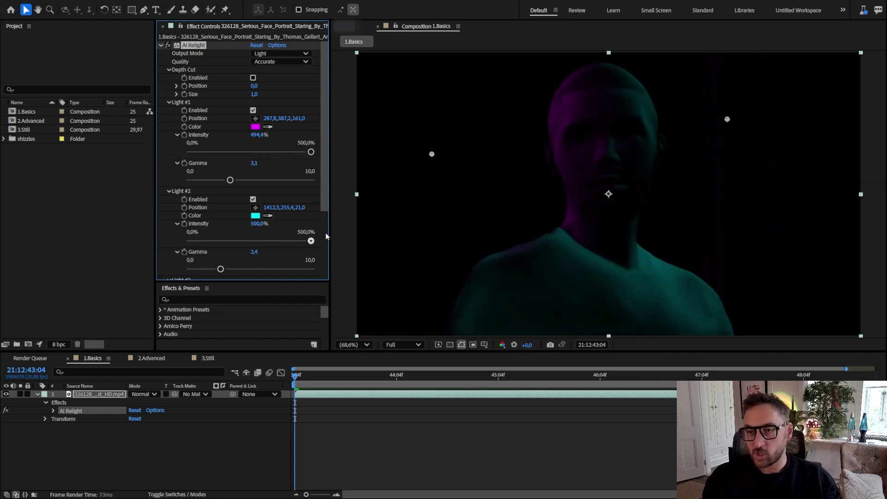
drag(725, 120, 787, 82)
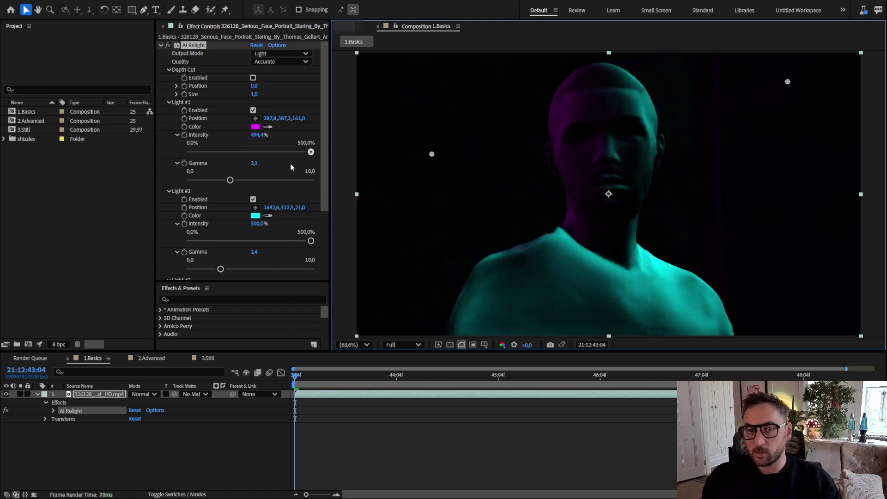
Switch the AI Relight quality to Custom and set the resolution to 2048
click(268, 63)
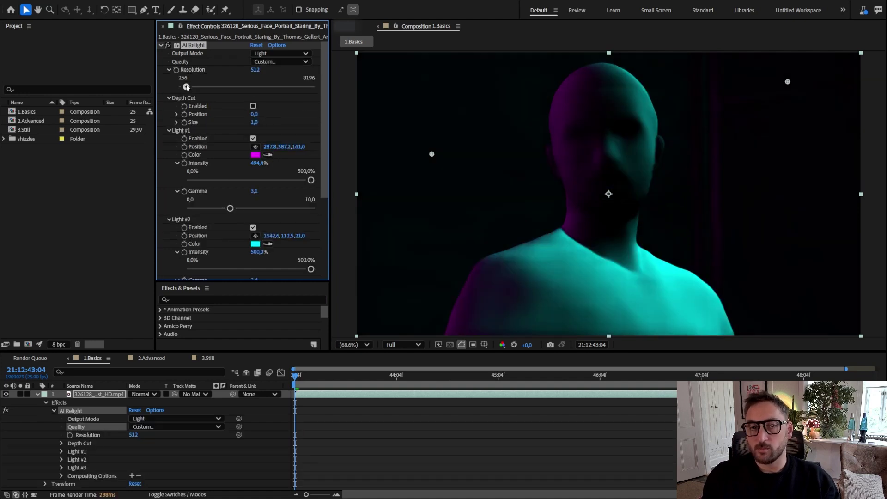
drag(187, 86, 227, 89)
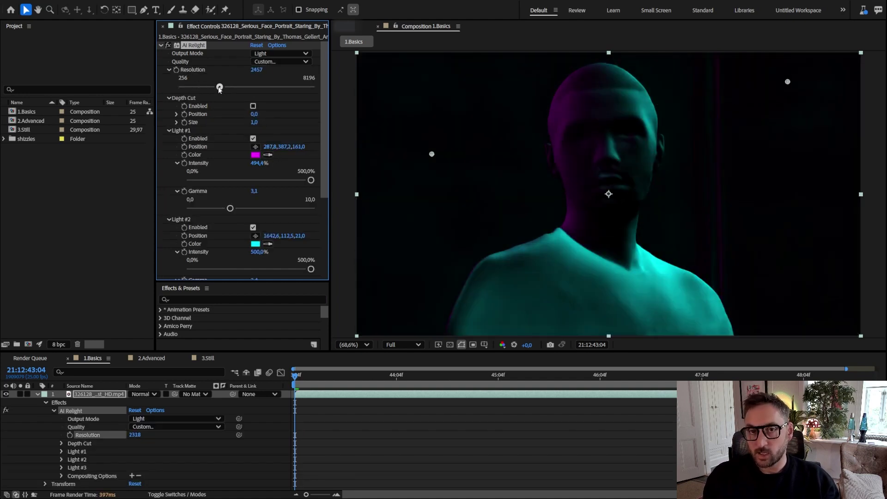
click(260, 69)
text(2048)
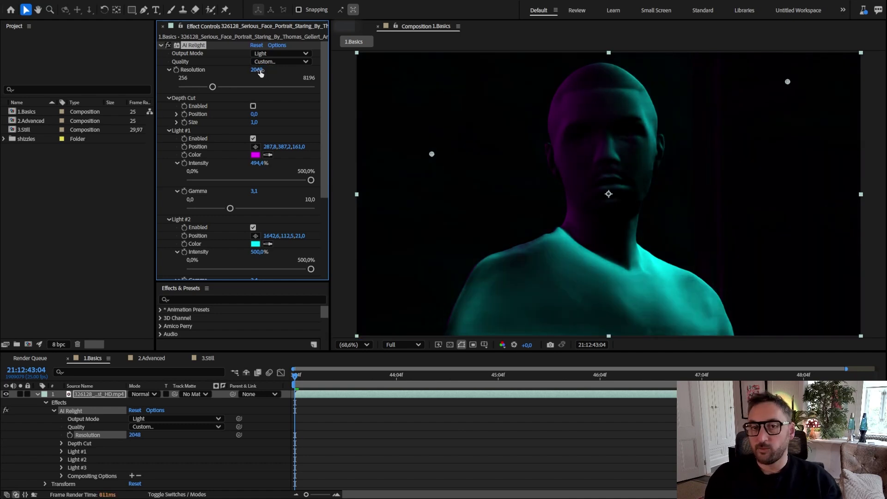
key(Return)
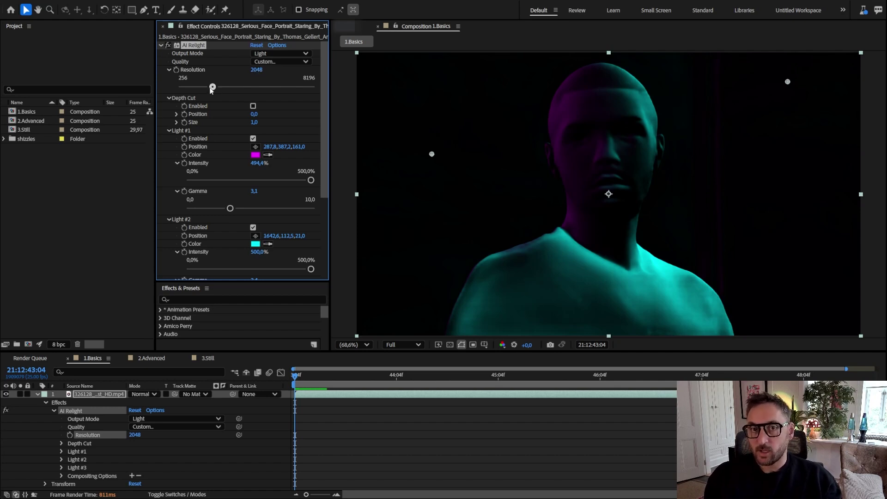
Try a custom resolution of about 2986 and reduce it again
drag(214, 88, 228, 87)
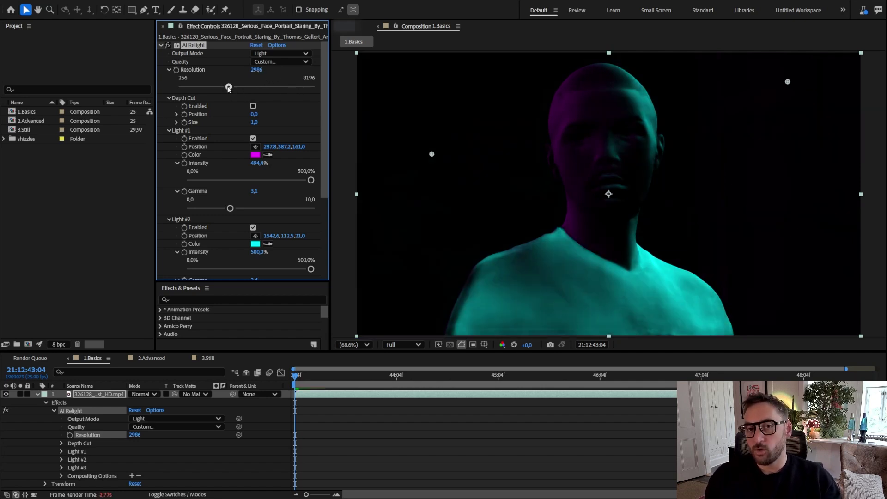
drag(229, 87, 219, 88)
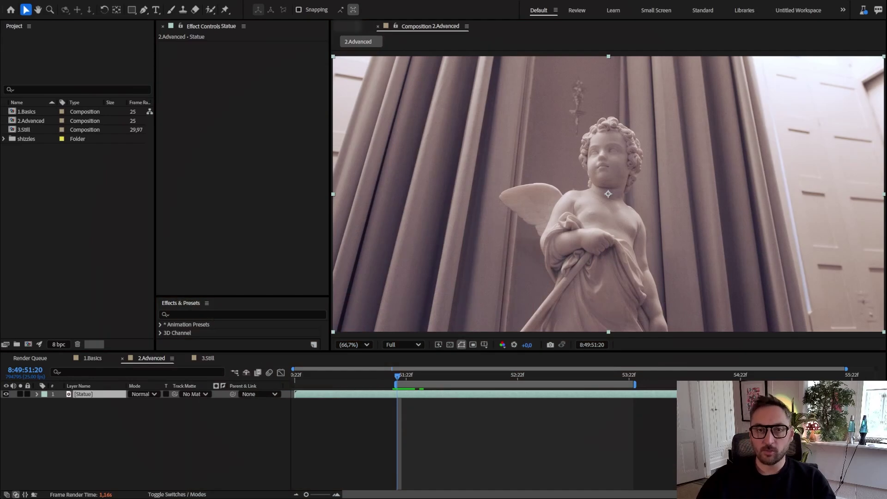
Paste the AI Relight effect onto the Statue layer in the 2.Advanced composition and move its Light #1 to about 108, 899
click(89, 394)
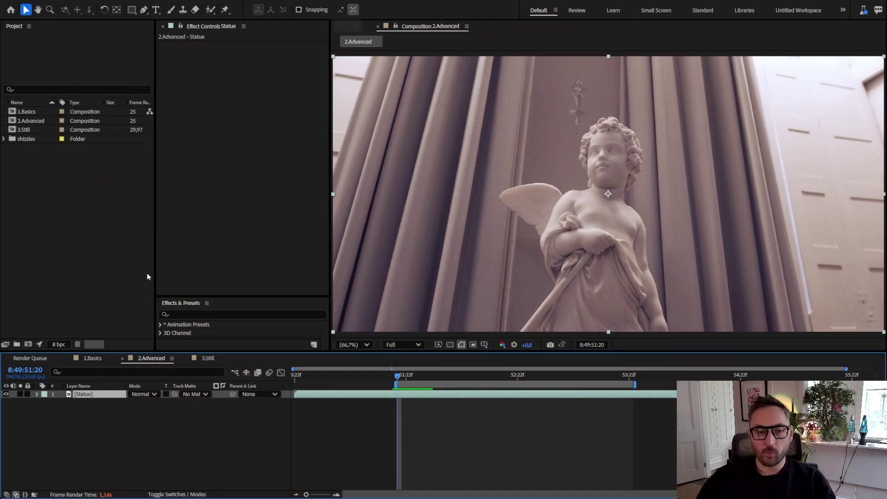
click(225, 91)
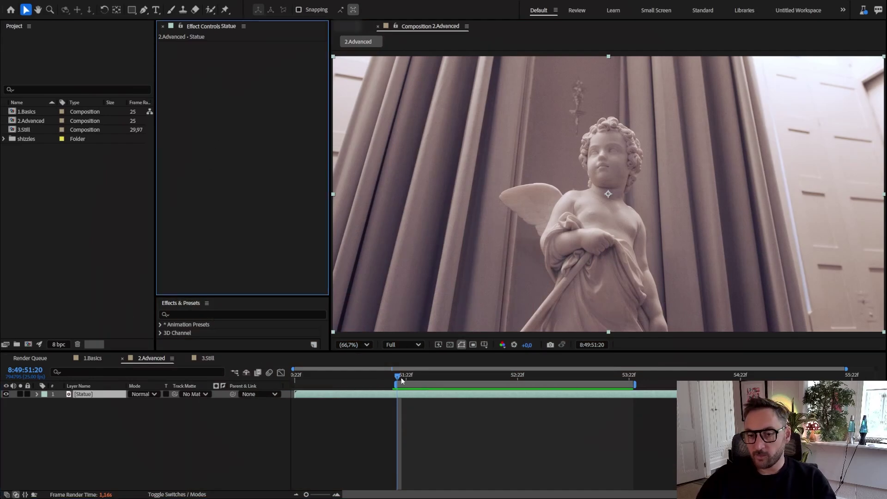
mouse_move(401, 377)
mouse_down()
mouse_move(625, 375)
mouse_move(416, 381)
mouse_move(614, 386)
mouse_move(365, 376)
mouse_move(399, 381)
mouse_up()
click(180, 70)
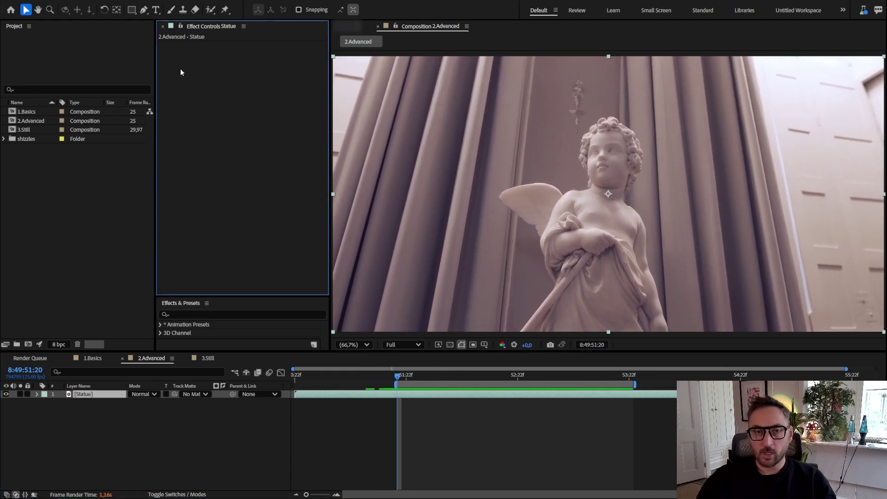
key(ctrl+v)
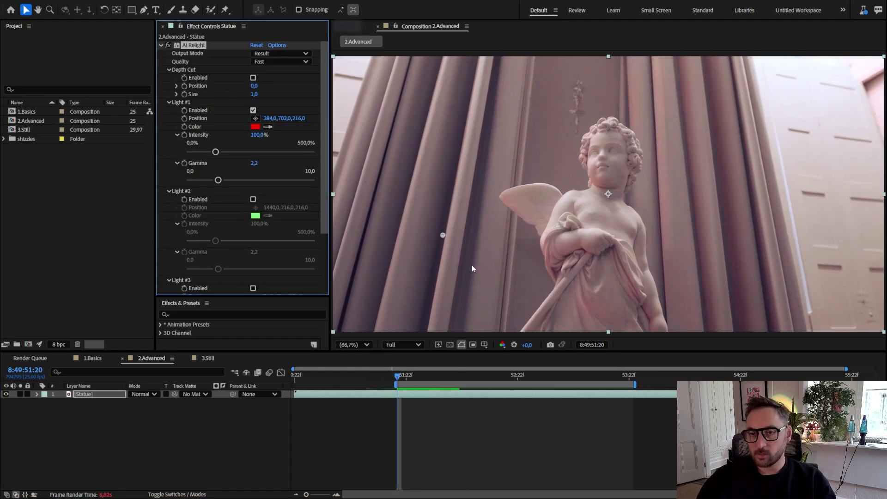
drag(443, 236, 362, 286)
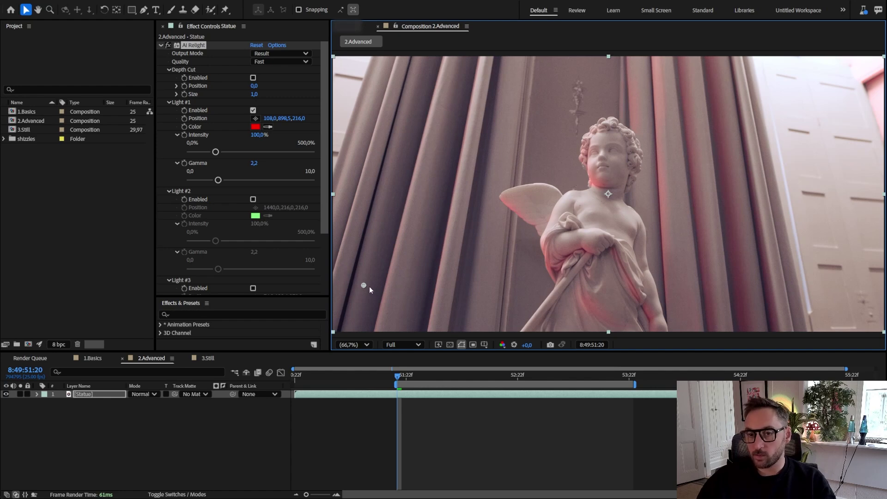
Move Light #1 to about 553, 996 beside the statue and raise its intensity to about 246%
drag(368, 289, 426, 271)
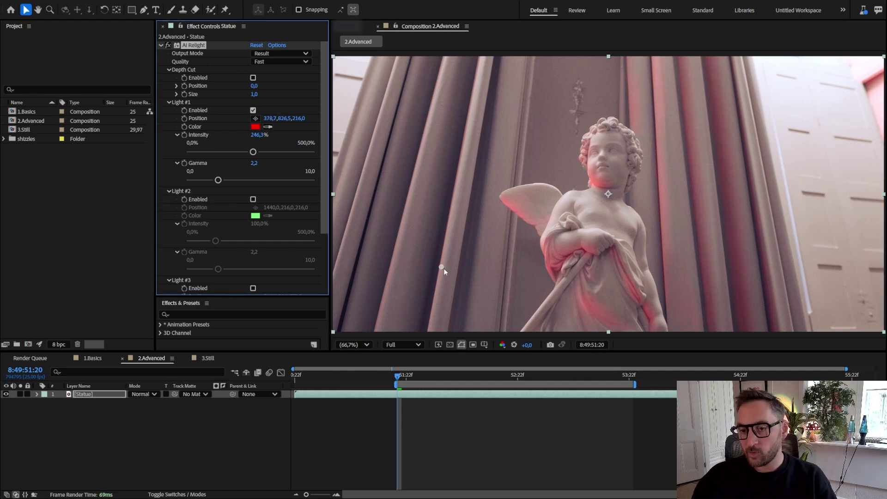
drag(443, 269, 491, 311)
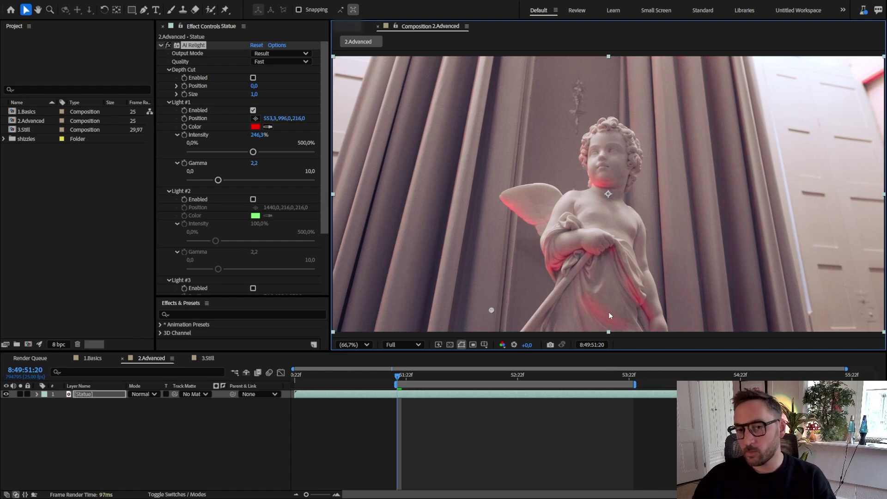
Enable Light #2, place it at about 1297, 967 and give it an orange color with about 298% intensity
click(253, 199)
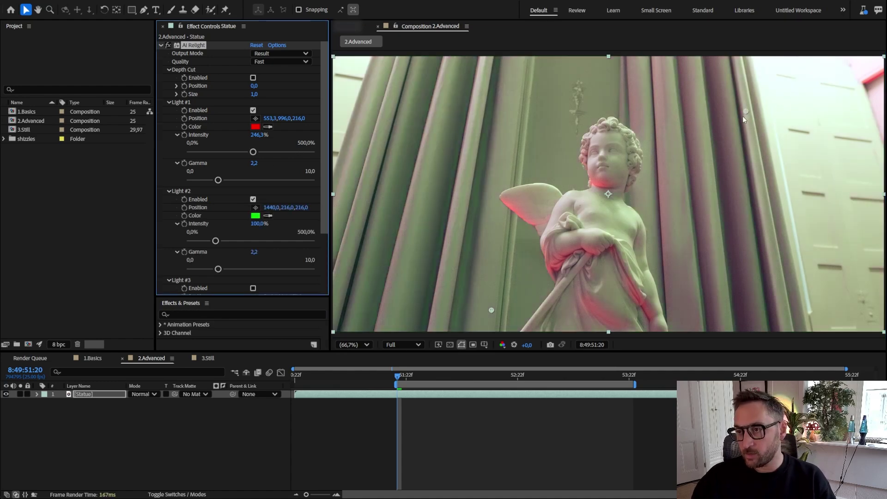
drag(743, 115, 704, 303)
click(259, 216)
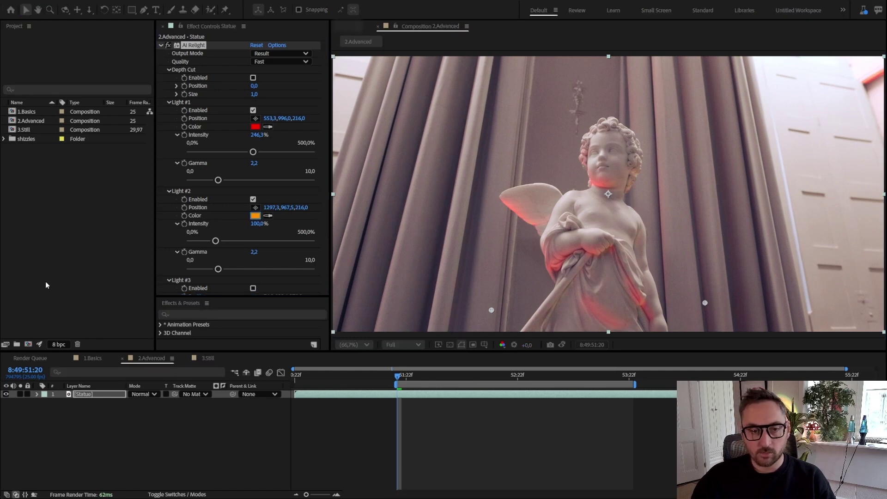
drag(46, 282, 49, 283)
click(125, 180)
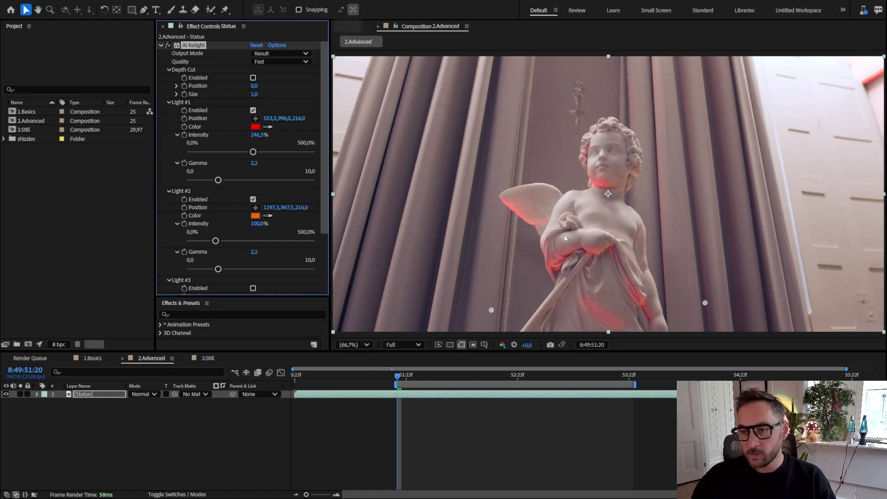
drag(215, 240, 264, 243)
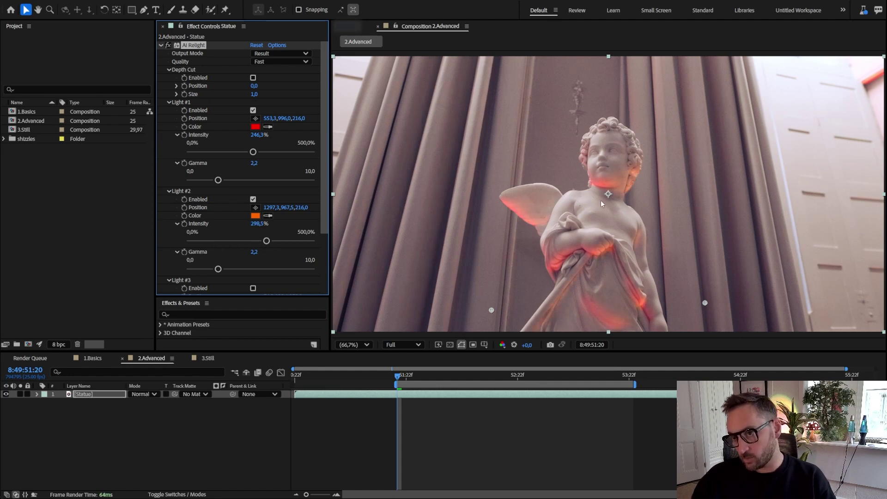
Collapse the Depth Cut, Light #1 and Light #2 settings of the Statue layer's AI Relight effect
click(107, 397)
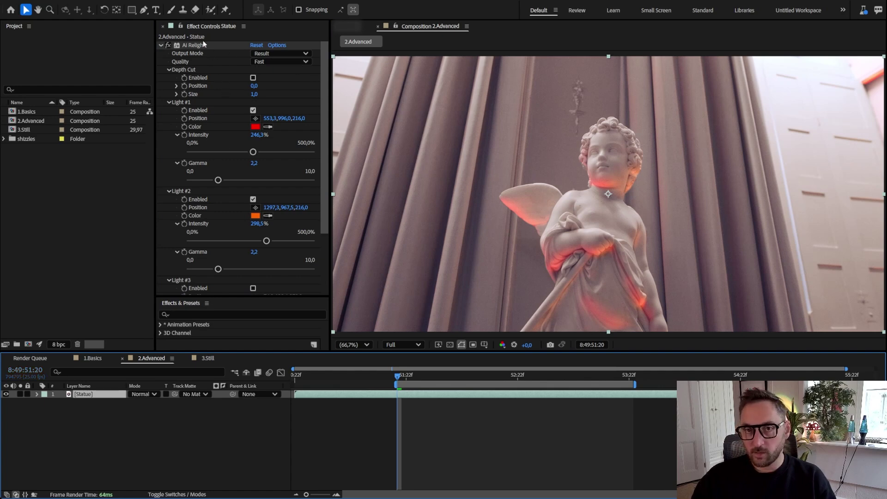
click(168, 69)
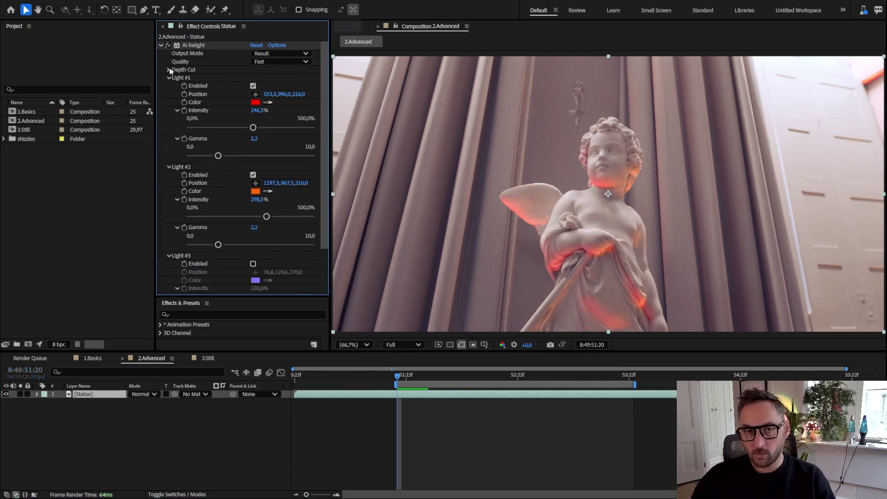
click(169, 77)
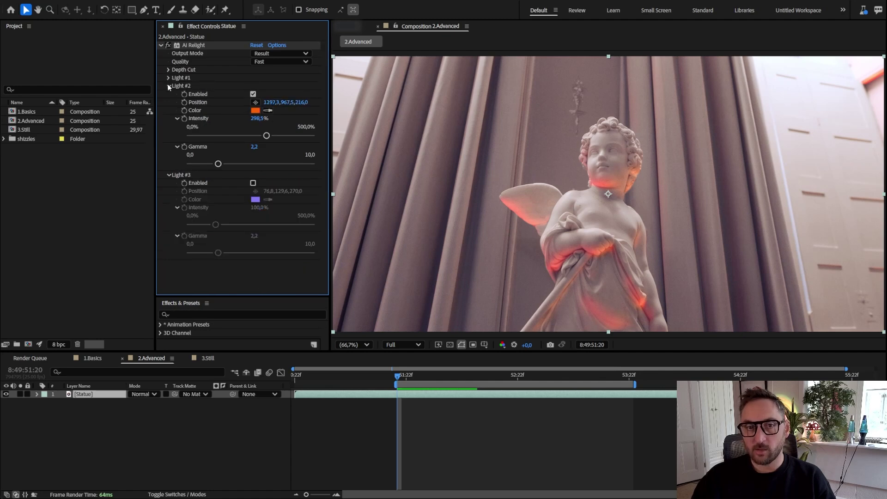
click(168, 86)
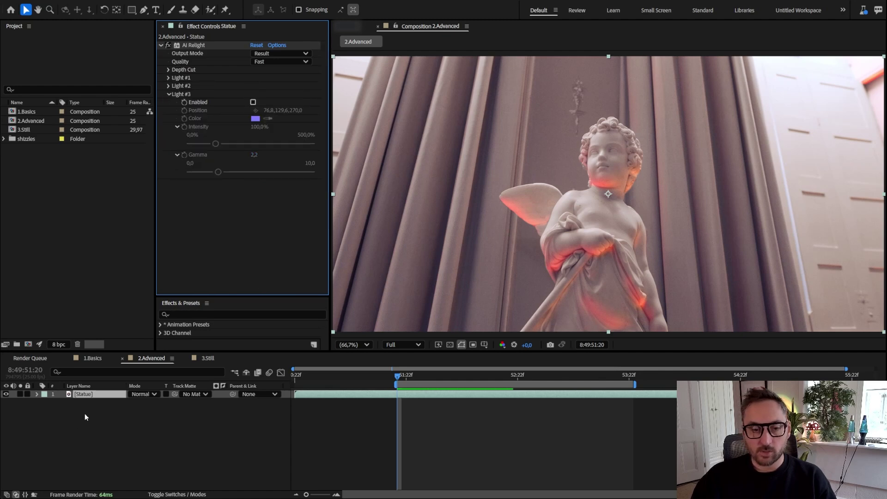
Duplicate the Statue layer and, with the upper copy hidden, delete the AI Relight effect from the lower copy
click(93, 395)
key(ctrl+d)
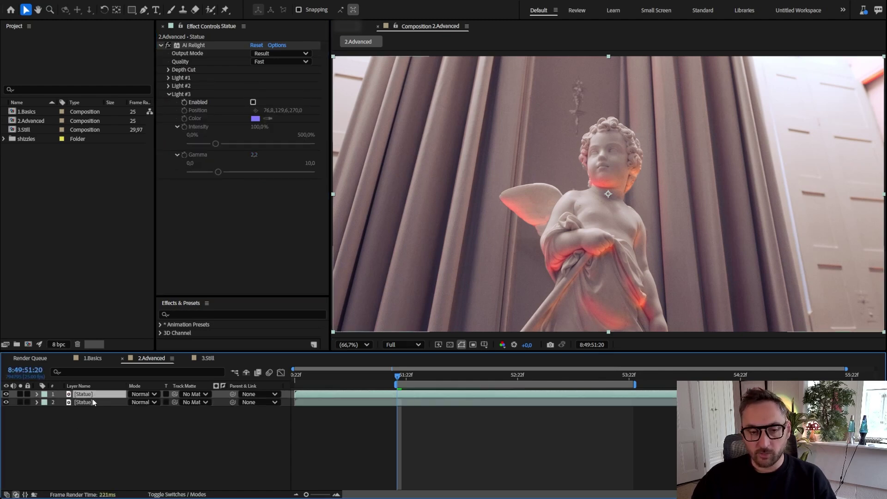
click(6, 394)
click(76, 403)
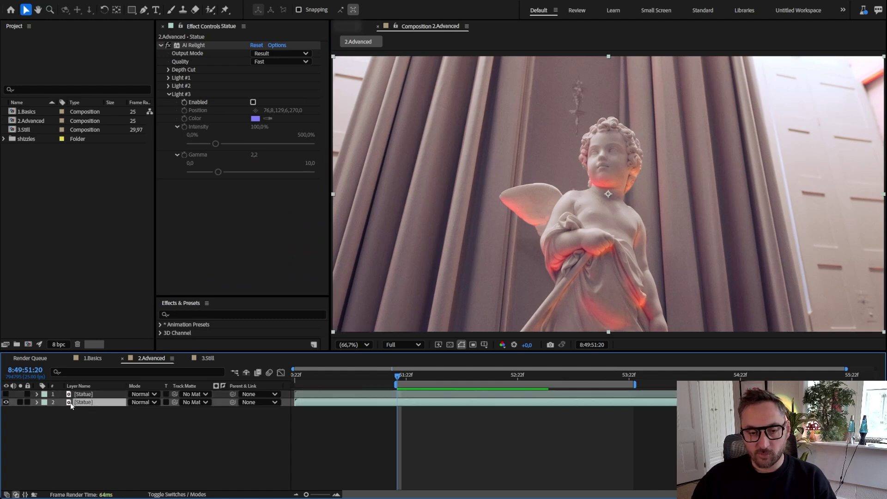
click(196, 45)
key(Delete)
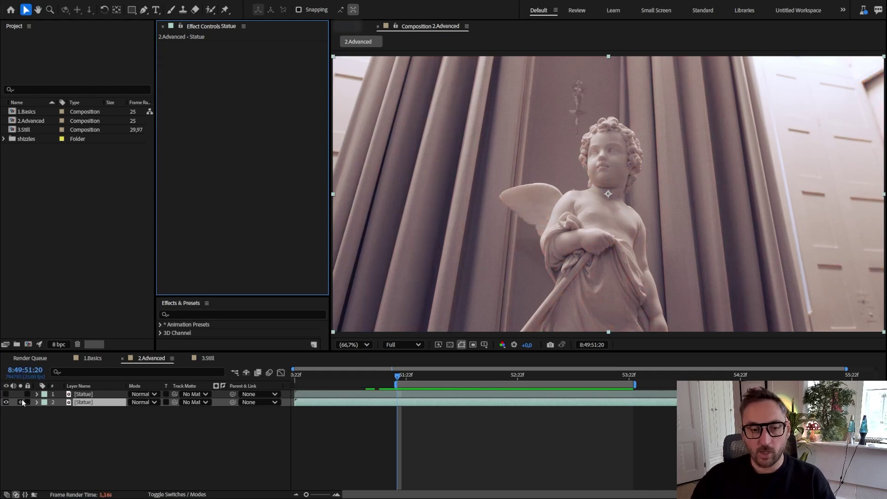
Show the upper Statue layer again, with AI Relight output mode set to Light and the layer's blending mode to Add
click(6, 394)
click(92, 396)
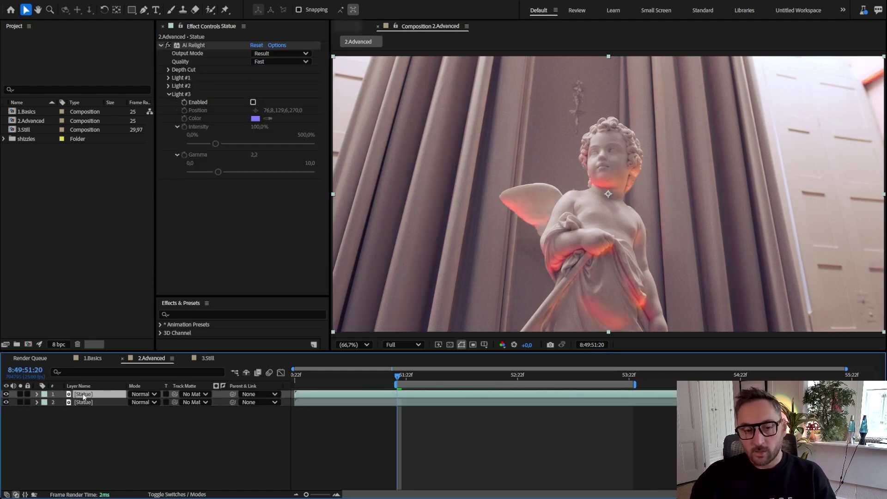
click(273, 53)
click(274, 61)
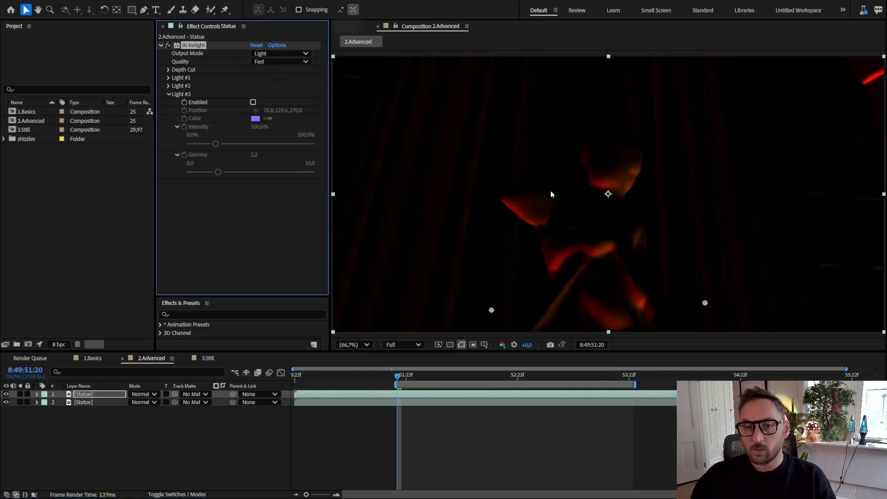
click(144, 396)
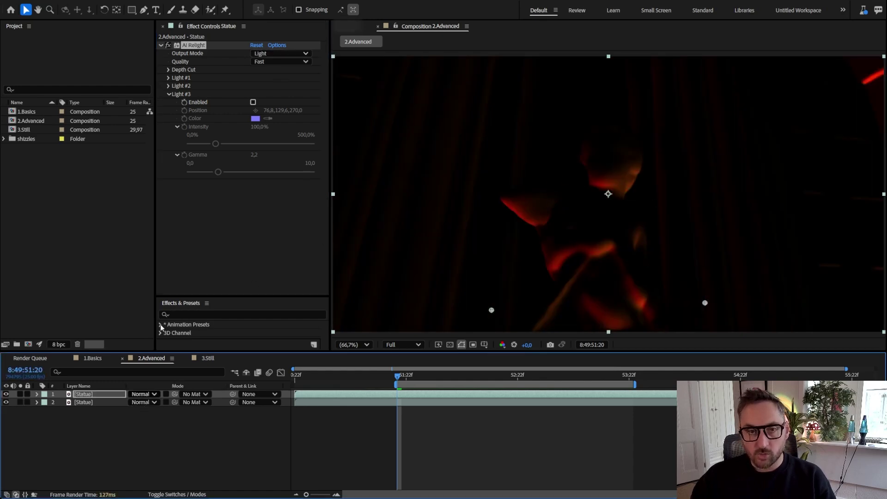
click(153, 84)
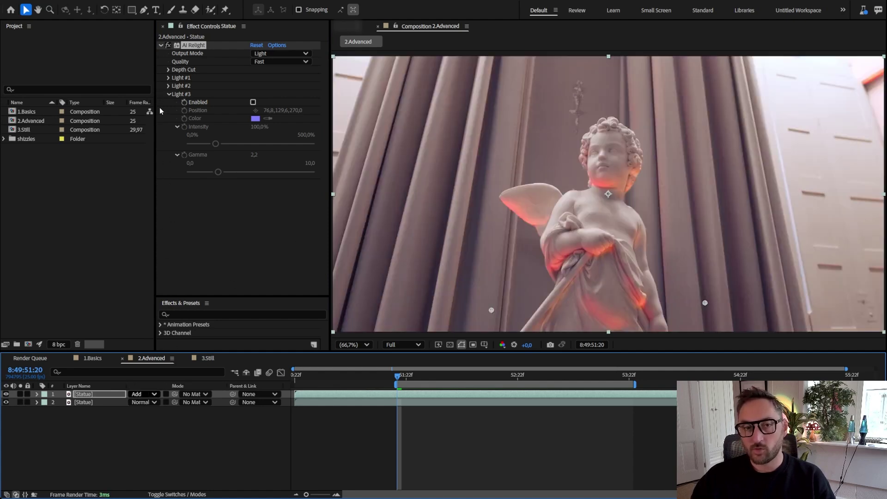
Try the Screen blending mode on the upper Statue layer and return it to Add
key(shift+equal)
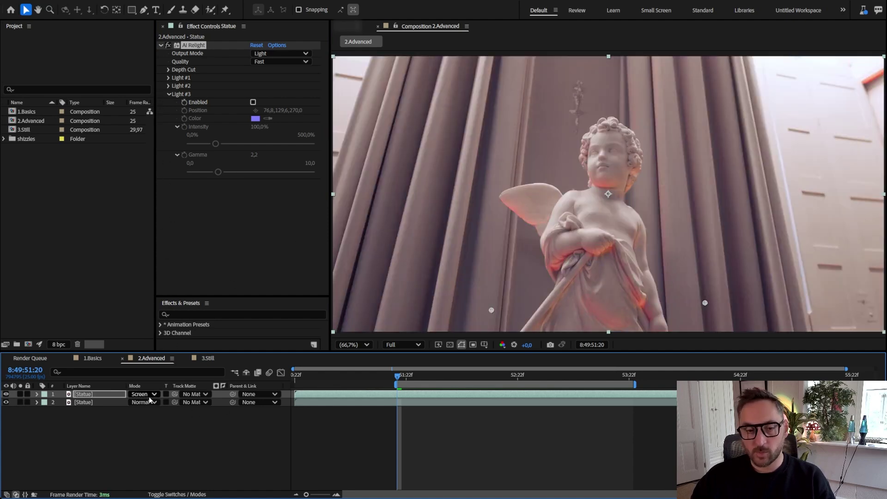
key(shift+minus)
key(shift+minus)
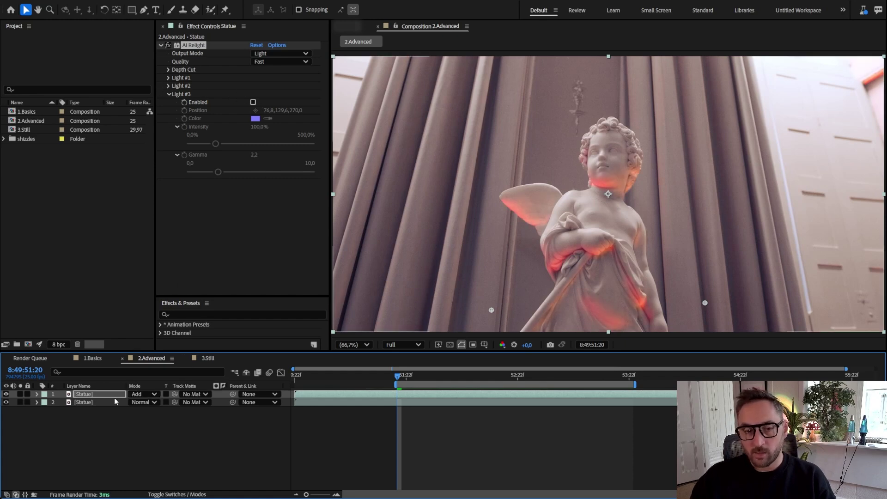
Reveal the upper Statue layer's opacity, try adjusting it, and collapse the Light #3 settings
key(t)
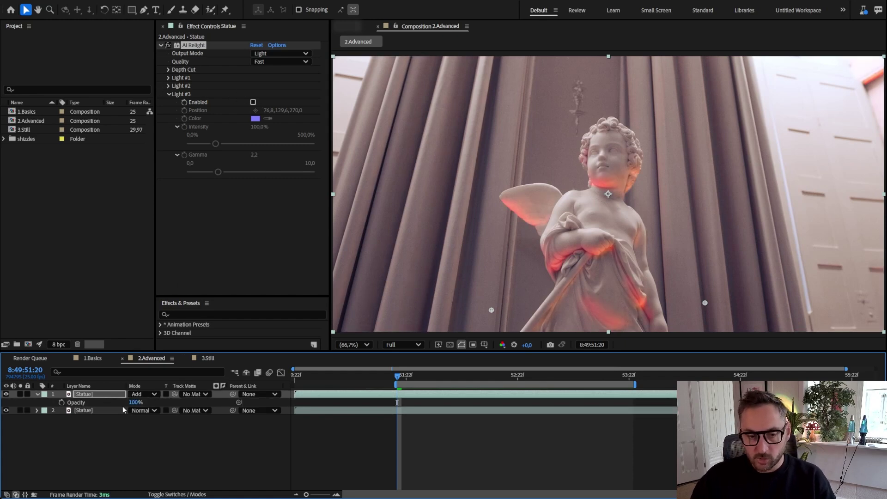
mouse_move(134, 402)
mouse_down()
mouse_move(32, 404)
mouse_move(150, 398)
mouse_up()
click(168, 93)
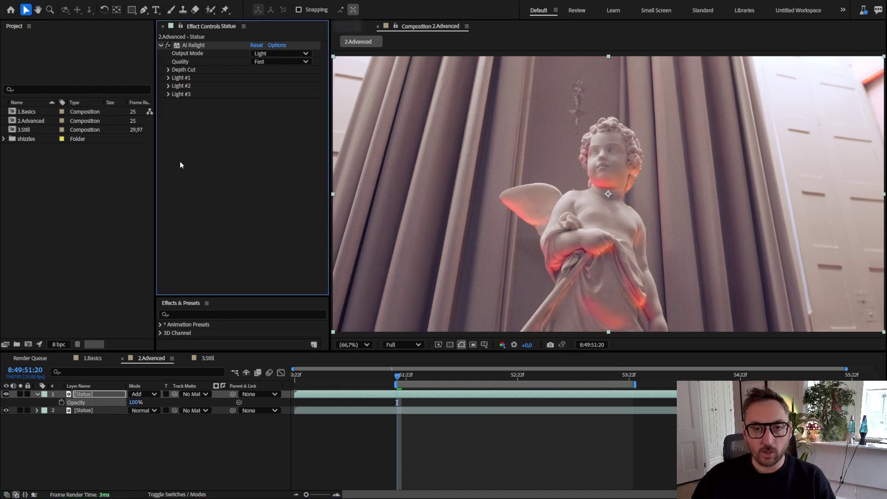
Apply a Curves effect to the lower Statue layer and pull the RGB midtones down to darken it
click(92, 410)
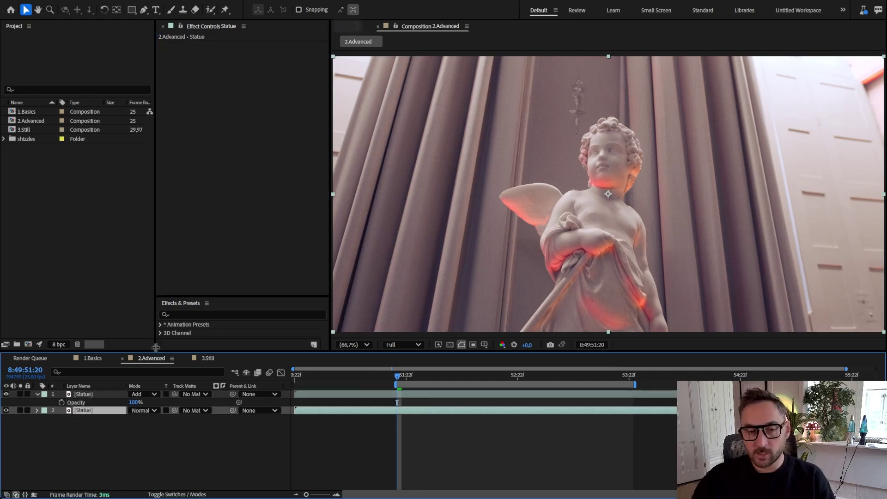
click(192, 76)
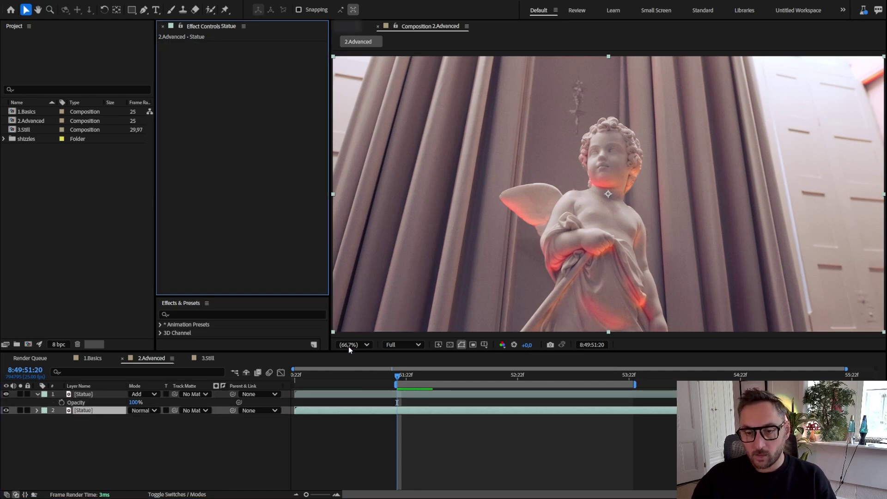
key(ctrl+alt+shift+e)
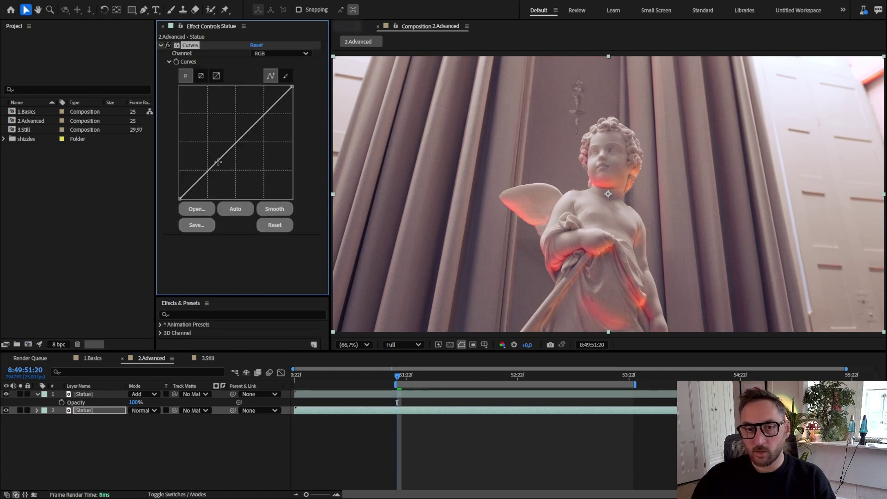
mouse_move(231, 149)
mouse_down()
mouse_move(238, 172)
mouse_move(234, 164)
mouse_up()
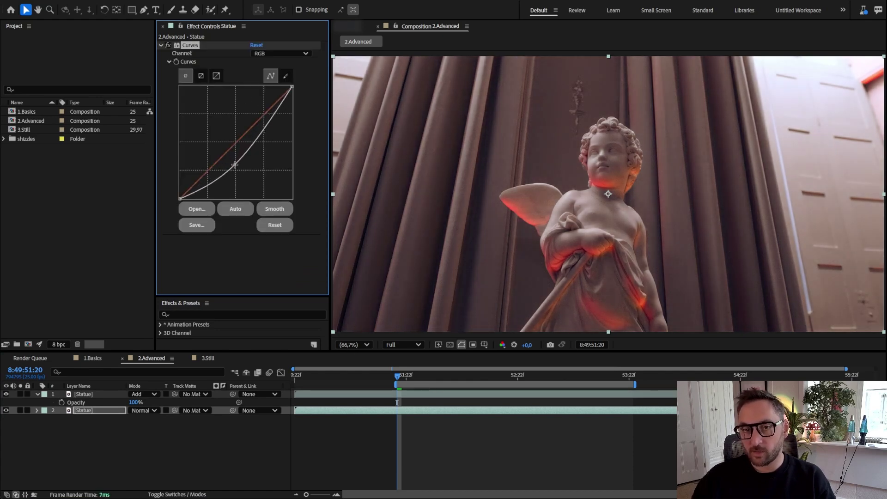
Solo the upper Statue layer briefly to examine its light pass, and check the AI Relight quality setting
click(79, 415)
click(85, 394)
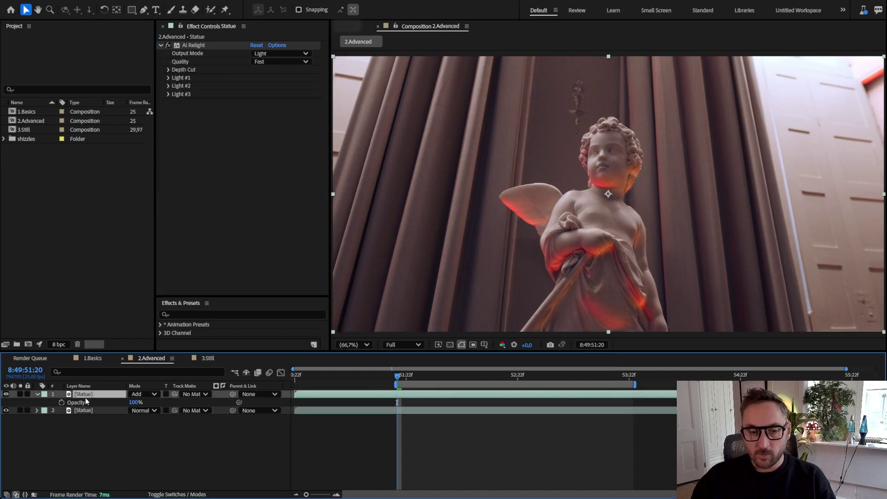
click(20, 394)
click(20, 394)
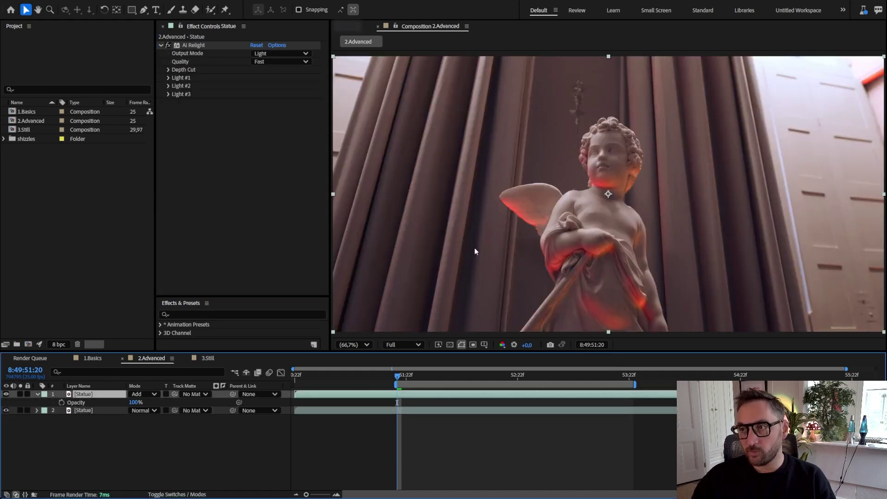
click(231, 78)
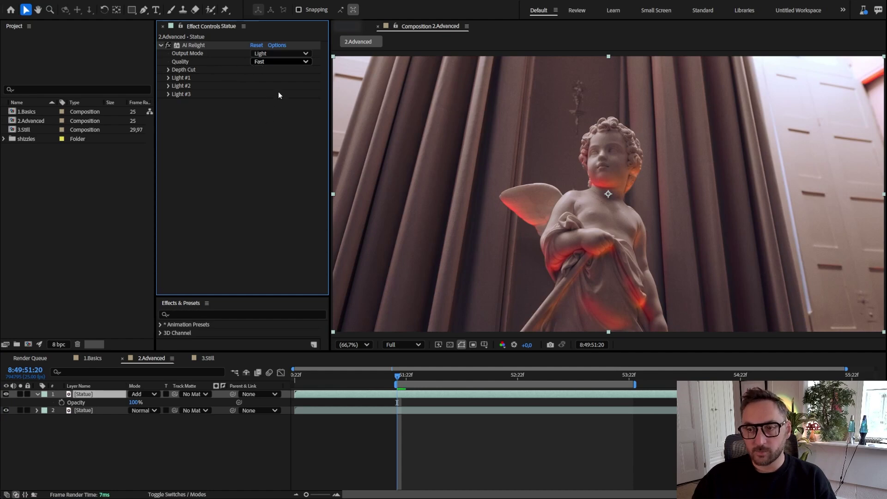
Solo the upper Statue layer and raise its AI Relight quality through Balanced and Precise to Accurate
click(20, 394)
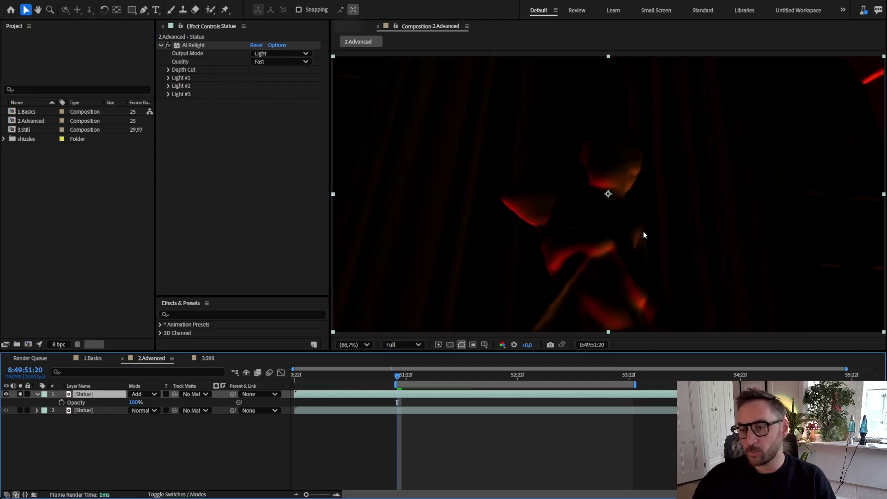
key(.)
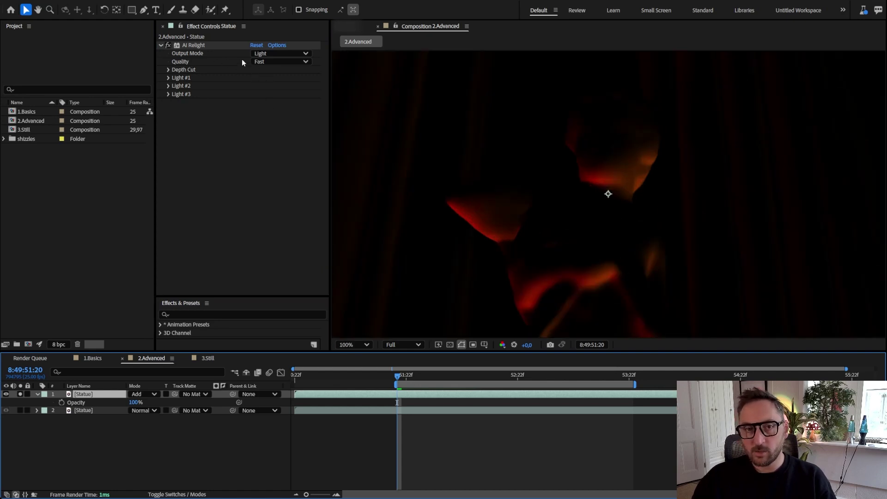
click(271, 62)
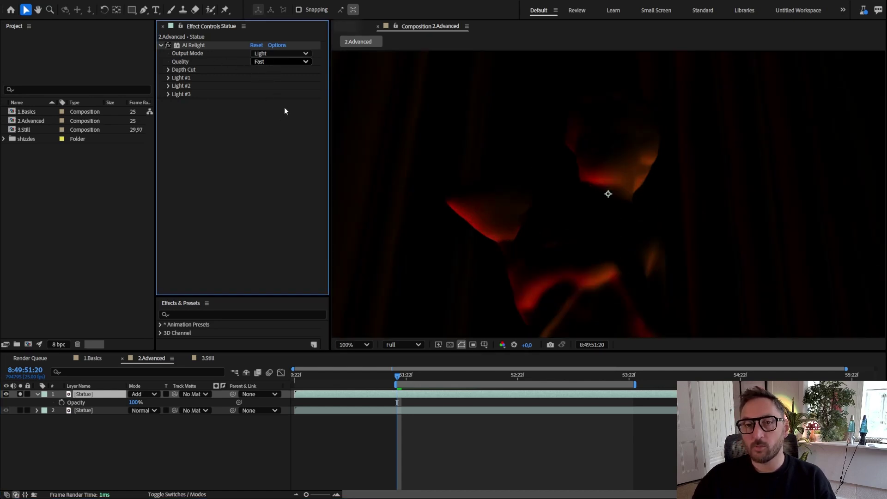
click(277, 62)
click(271, 63)
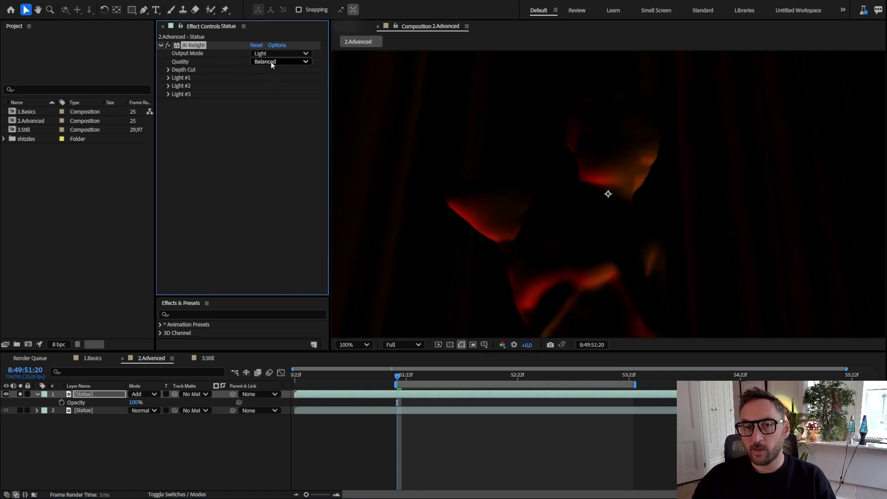
click(277, 117)
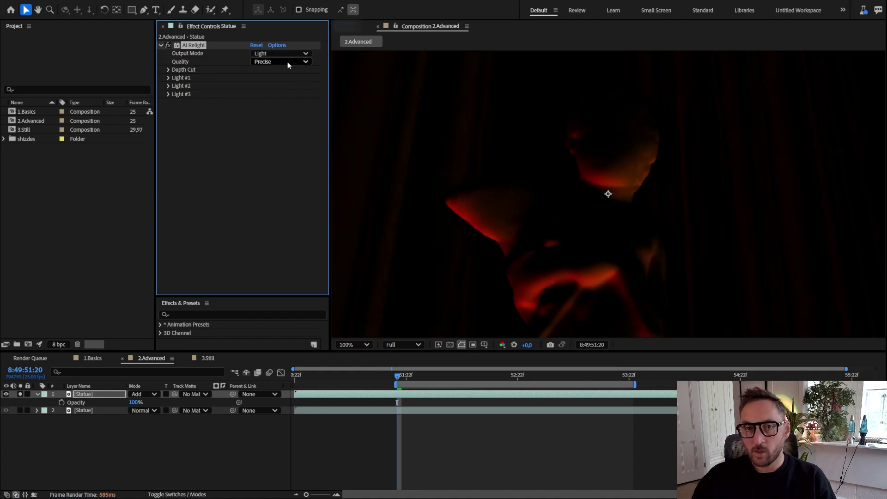
click(281, 144)
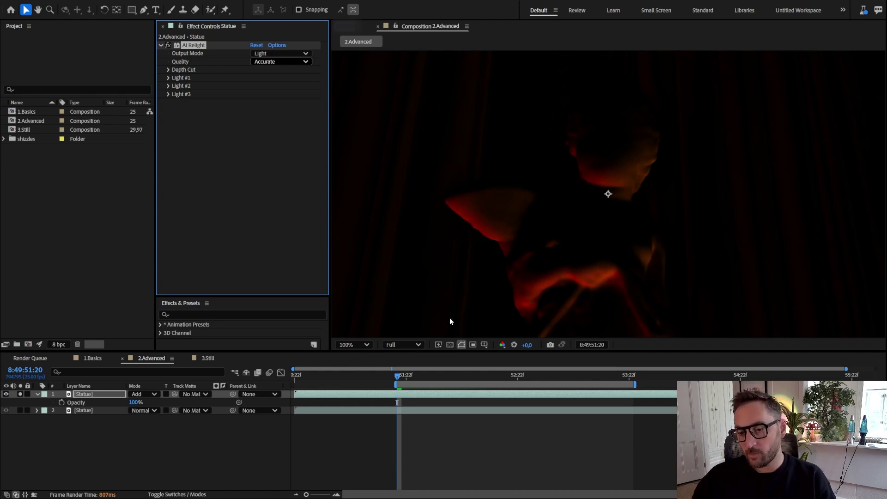
click(275, 251)
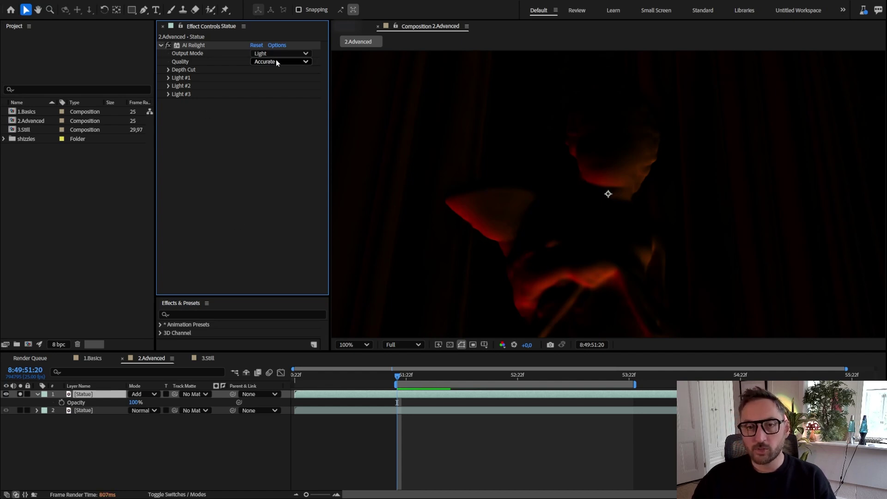
Set the upper Statue layer's AI Relight quality to Balanced and rename the layer Relight
click(292, 101)
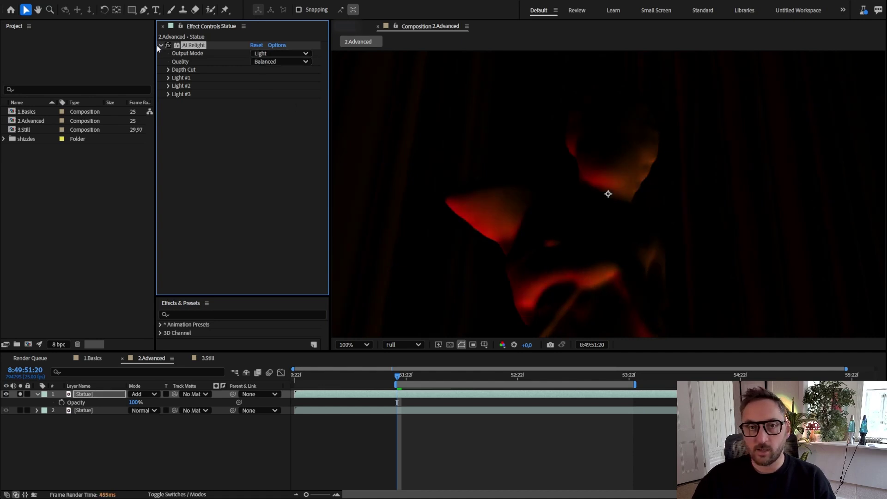
click(91, 395)
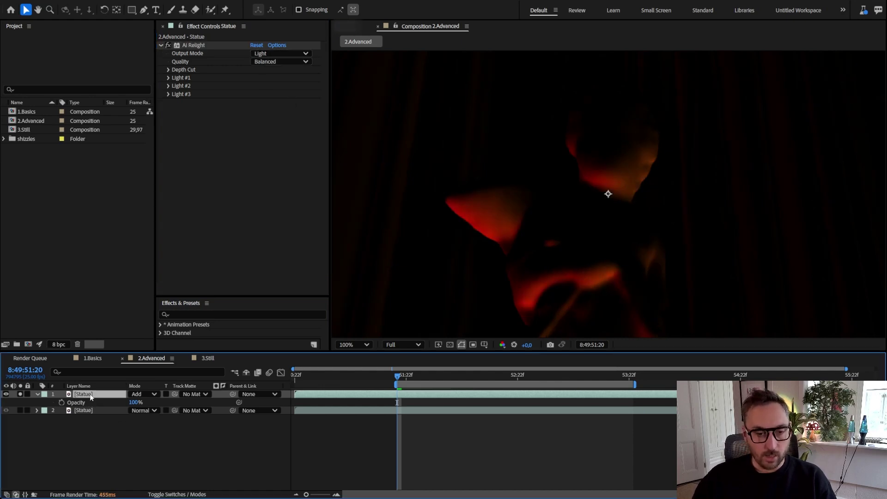
key(Return)
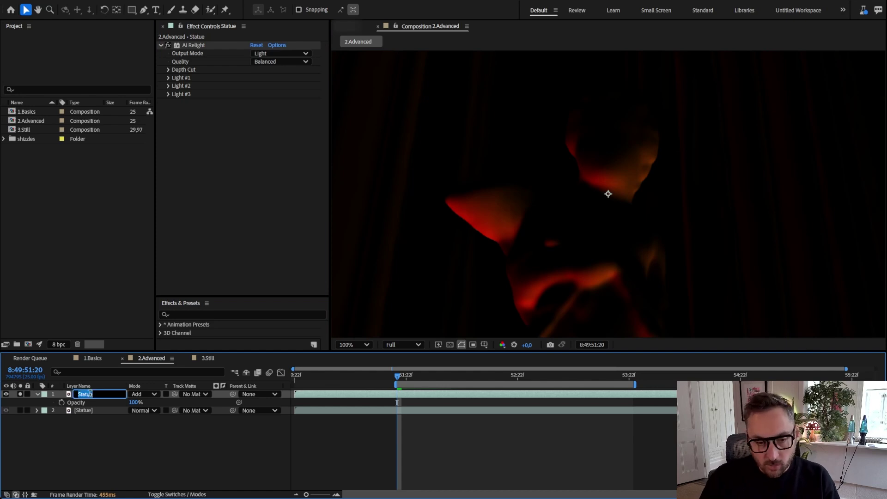
text(Relight)
key(Return)
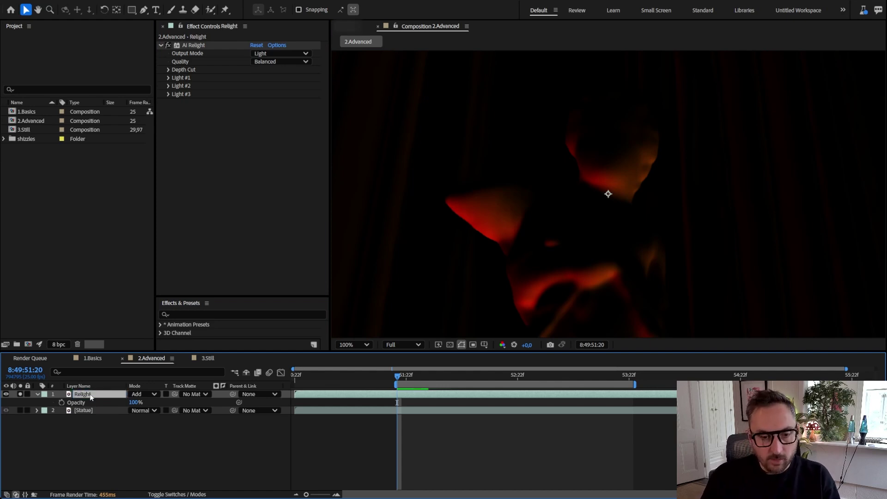
Duplicate the Relight layer and rename the copy Details
key(ctrl+d)
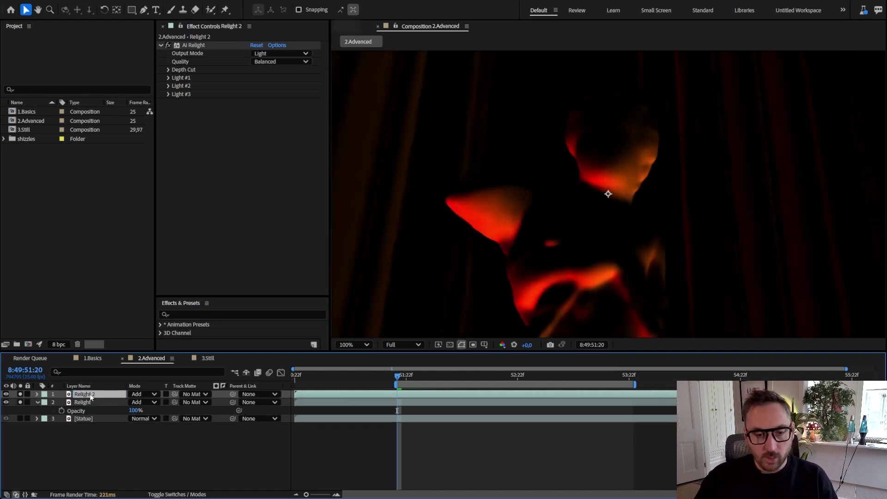
key(Return)
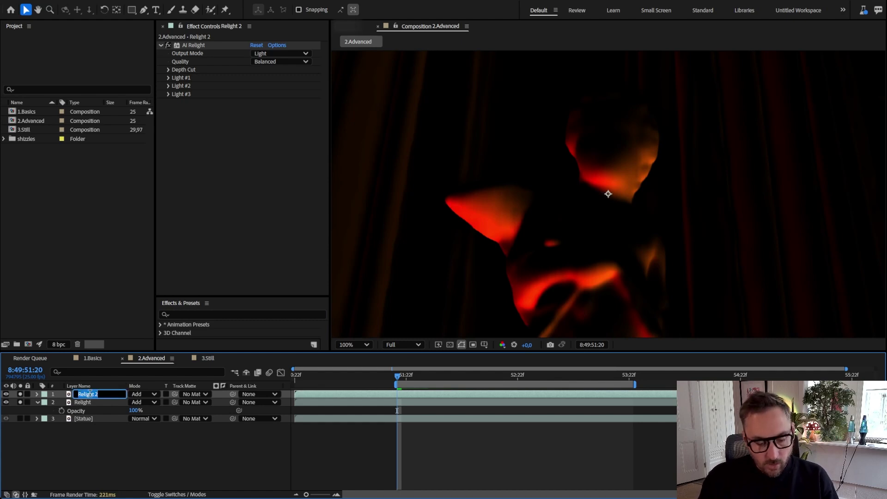
text(Details)
key(Return)
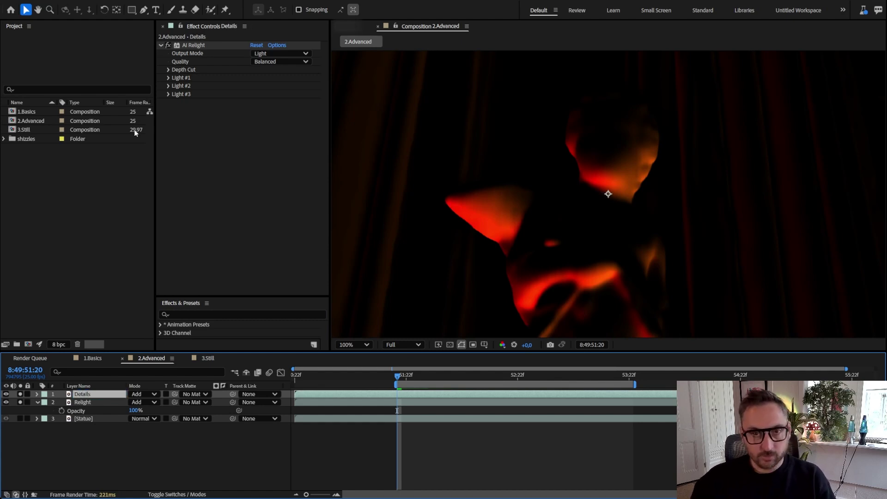
Remove the AI Relight effect from the Details layer and set its blending mode to Normal
click(197, 45)
key(Delete)
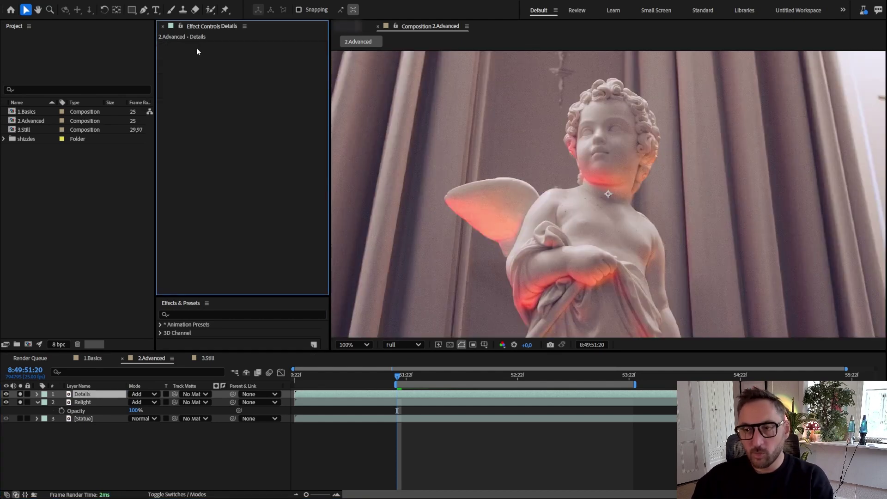
click(140, 396)
click(198, 102)
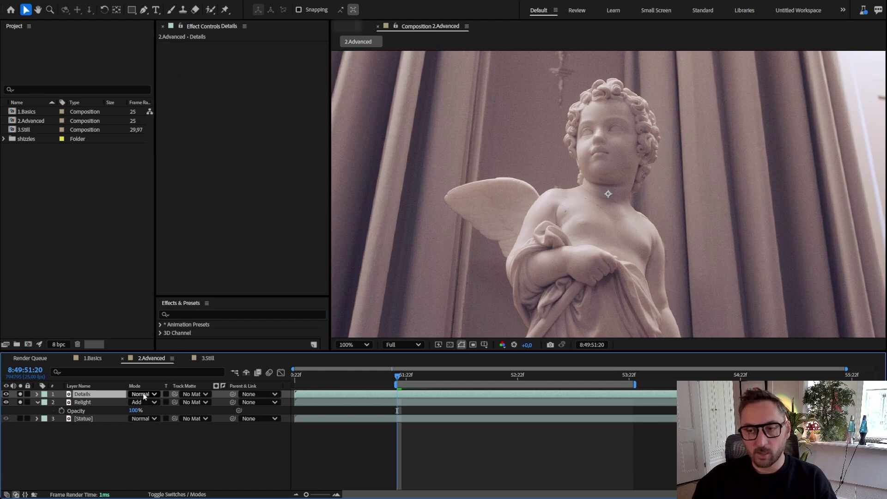
click(137, 374)
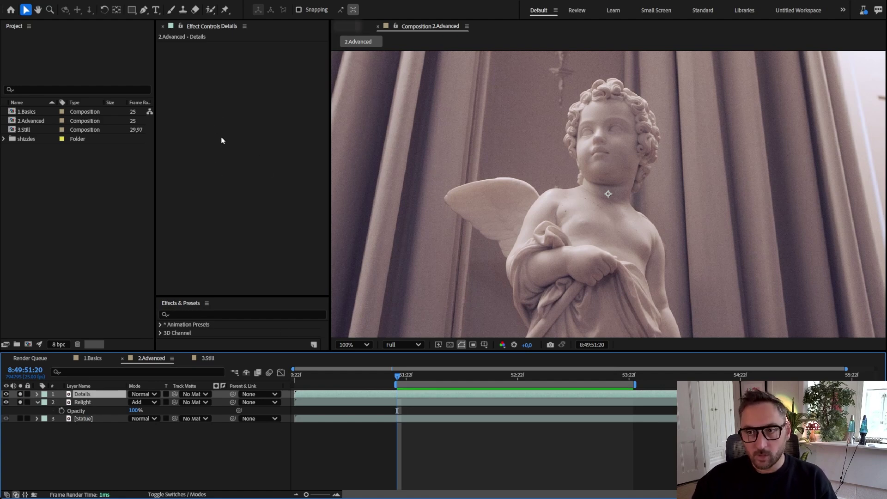
Apply a Levels effect to the Details layer with Input Black at 42 and Input White at 137
click(200, 91)
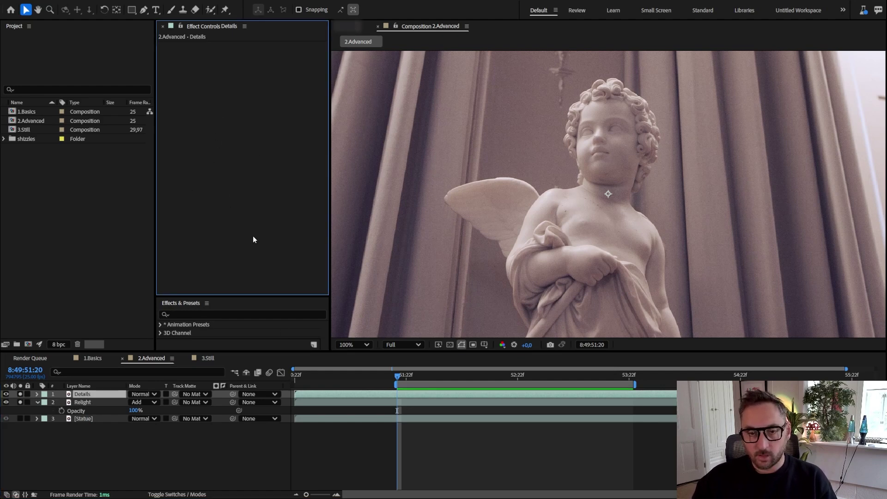
key(ctrl+alt+l)
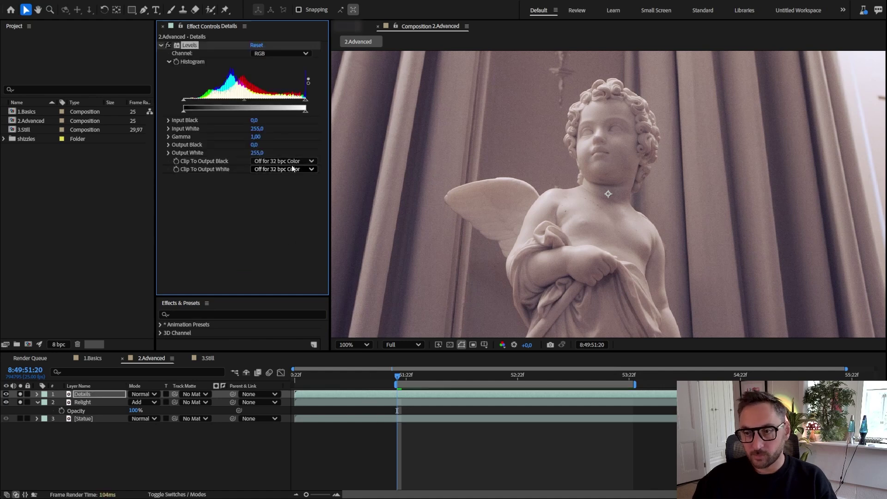
drag(187, 99, 177, 102)
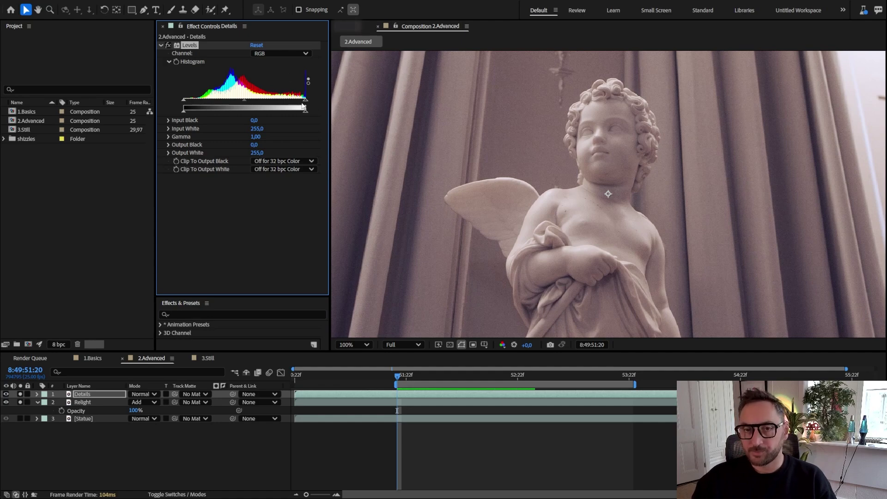
drag(305, 99, 248, 98)
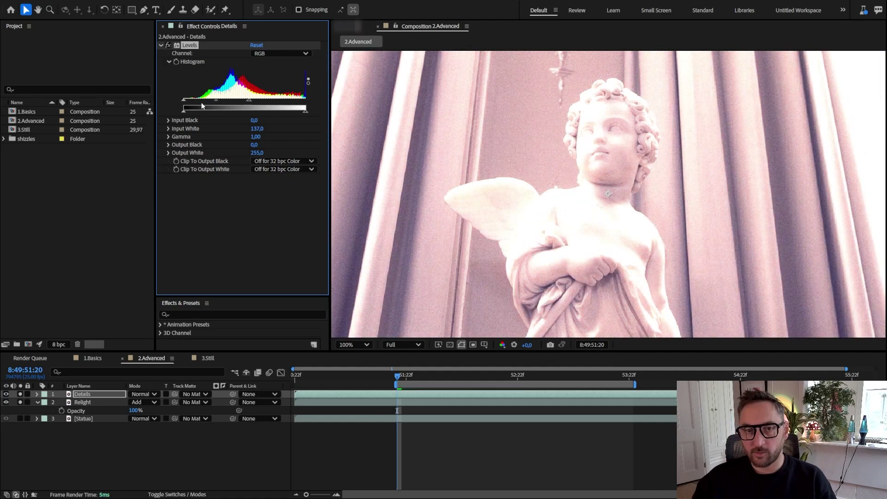
drag(186, 100, 203, 99)
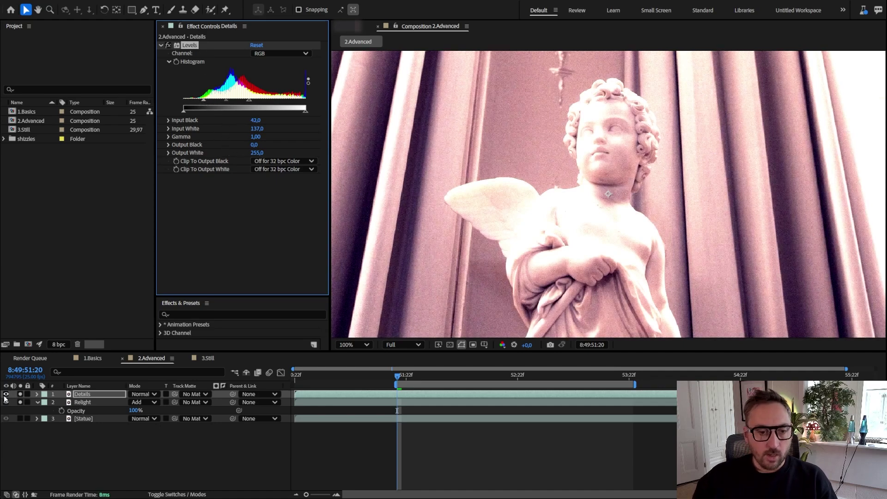
Unsolo and hide the Details layer and move it below the Statue layer at the end of the stack
click(20, 394)
click(77, 396)
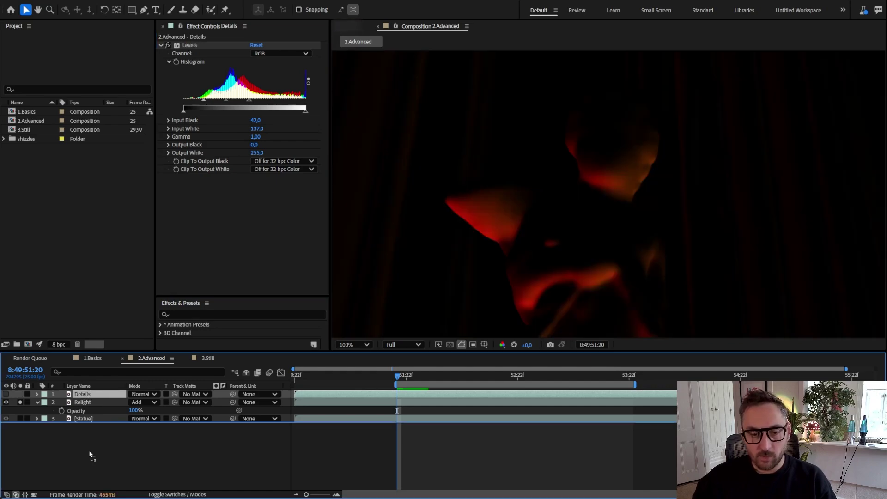
drag(84, 394, 89, 450)
click(68, 427)
click(84, 419)
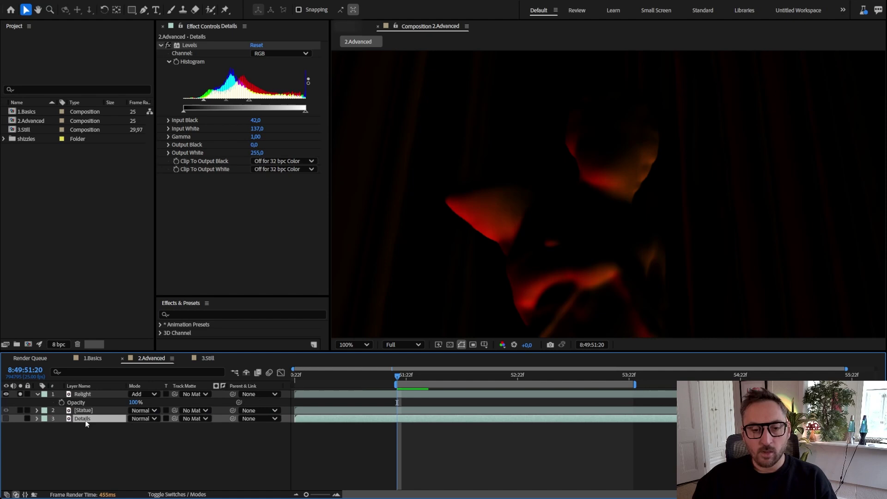
Add a CC Composite effect to the Relight layer after AI Relight
click(90, 395)
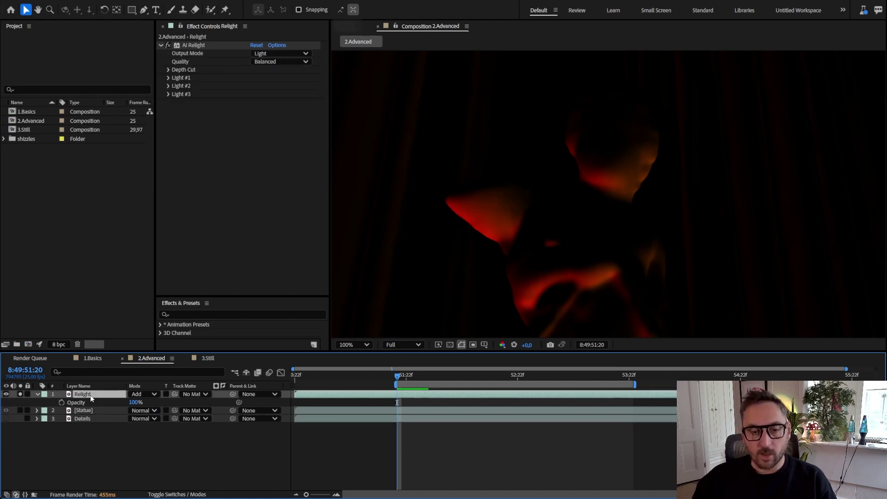
click(189, 45)
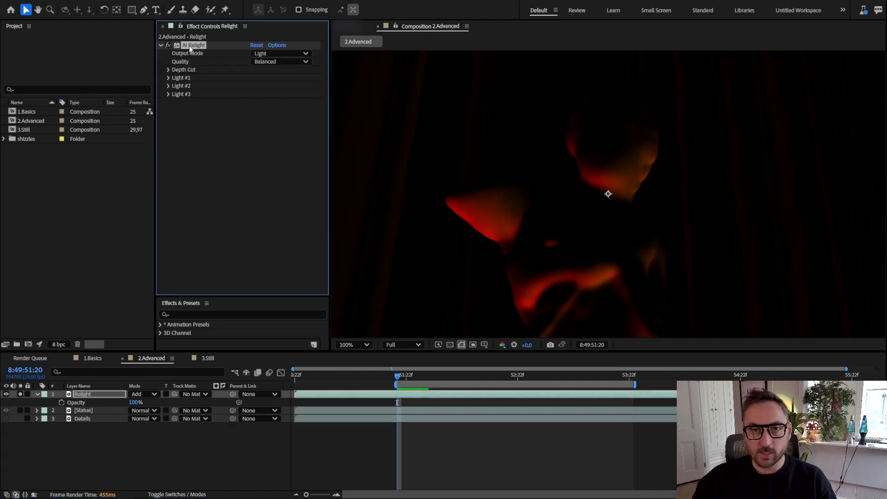
click(72, 394)
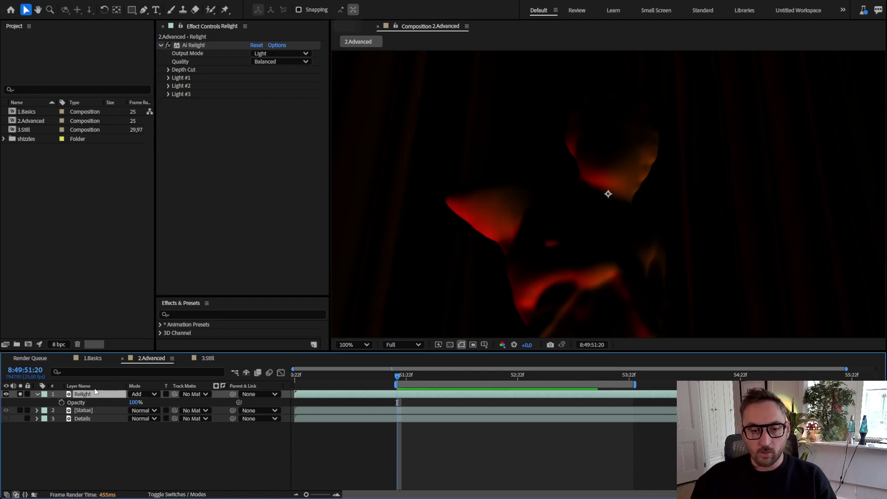
click(226, 127)
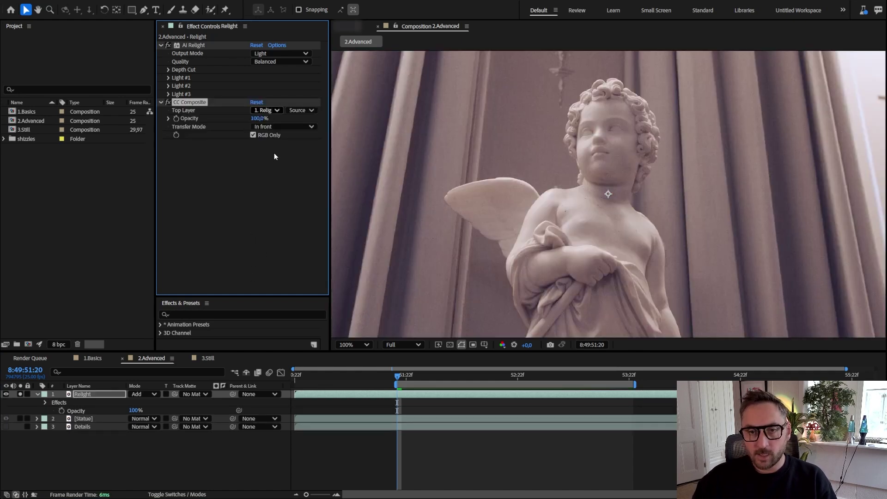
Set CC Composite's Top Layer to Details with its effects included, and its Transfer Mode to Multiply
click(266, 110)
click(265, 135)
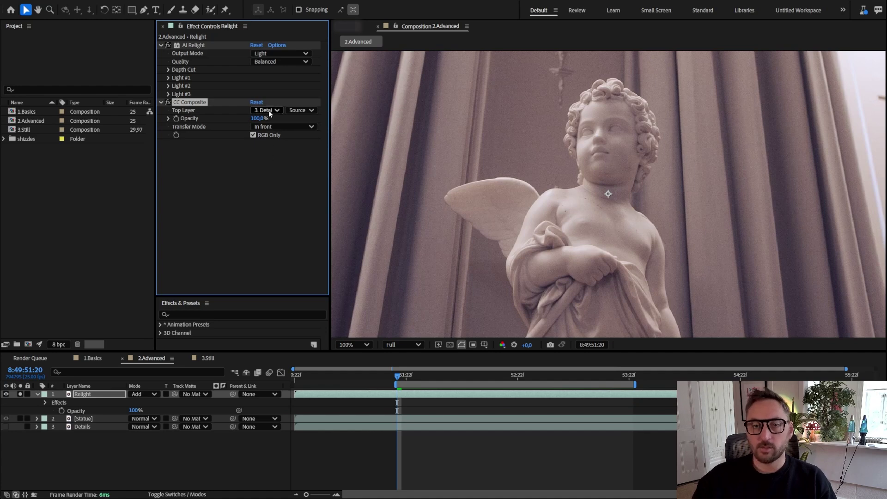
click(301, 110)
click(301, 133)
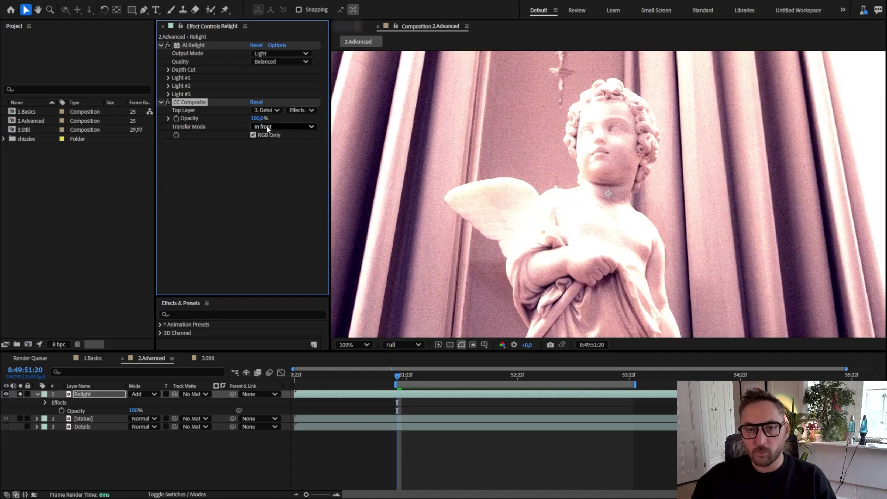
click(285, 178)
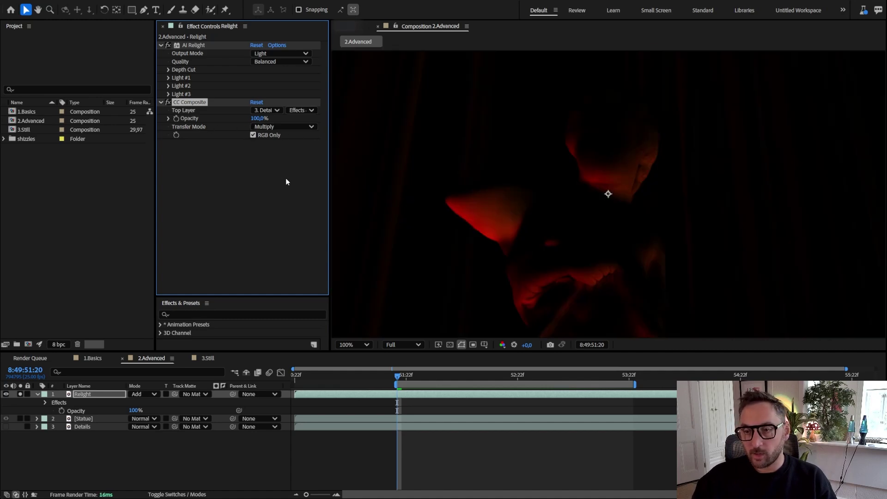
click(262, 187)
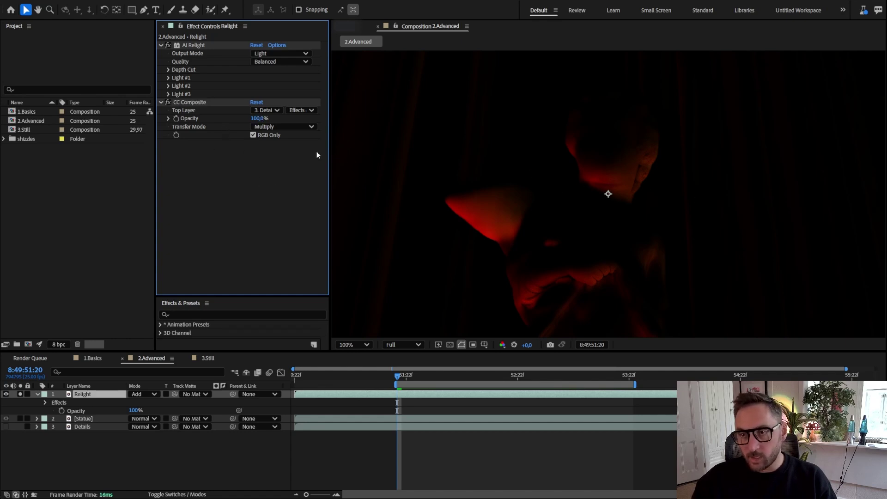
Switch the Relight layer's CC Composite effect off and on to compare the light pass with and without it
click(167, 103)
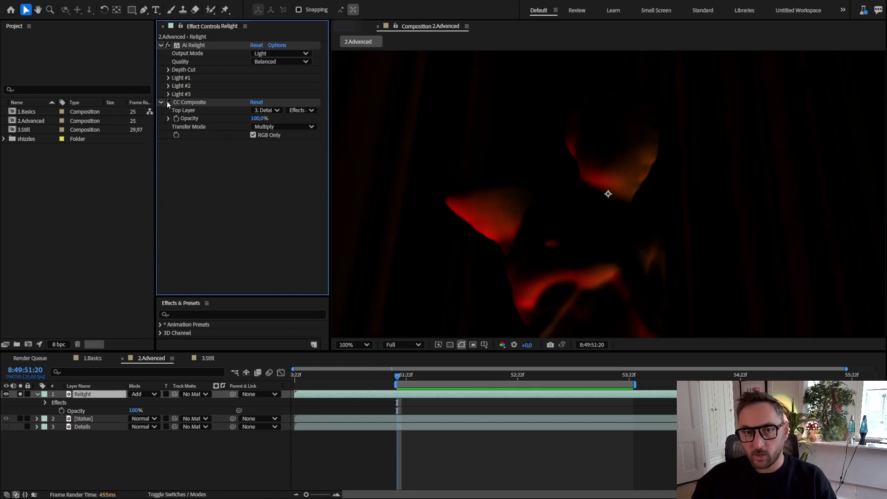
click(168, 102)
click(167, 102)
click(167, 103)
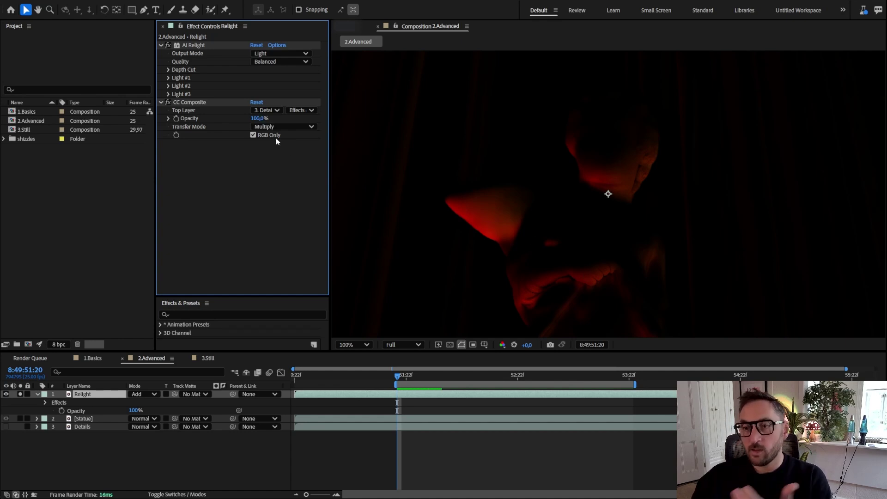
Lower the CC Composite opacity to 89% while checking the detail on the statue's hand up close
click(259, 121)
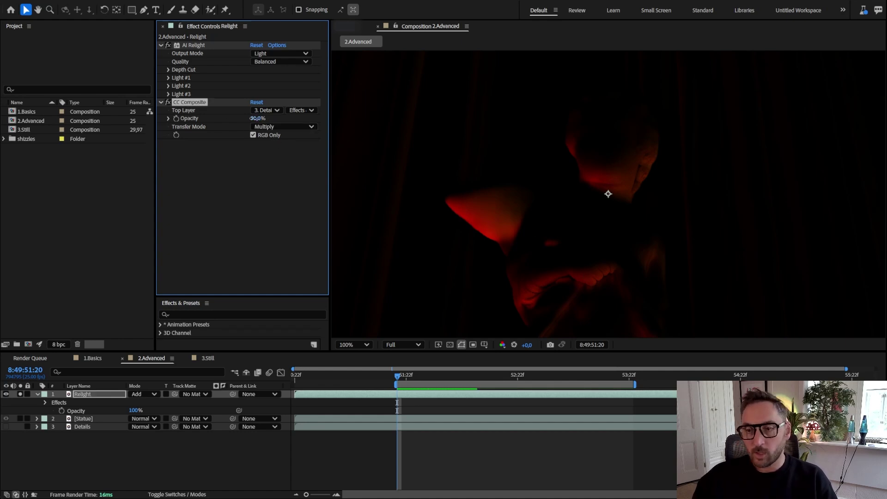
drag(275, 112, 321, 107)
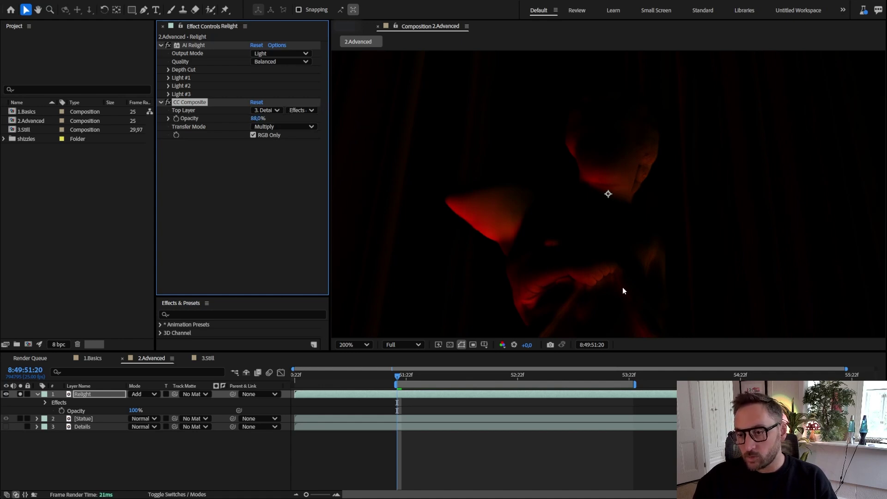
scroll(622, 286, up, 3)
scroll(616, 273, down, 1)
drag(616, 274, 618, 132)
scroll(592, 184, up, 2)
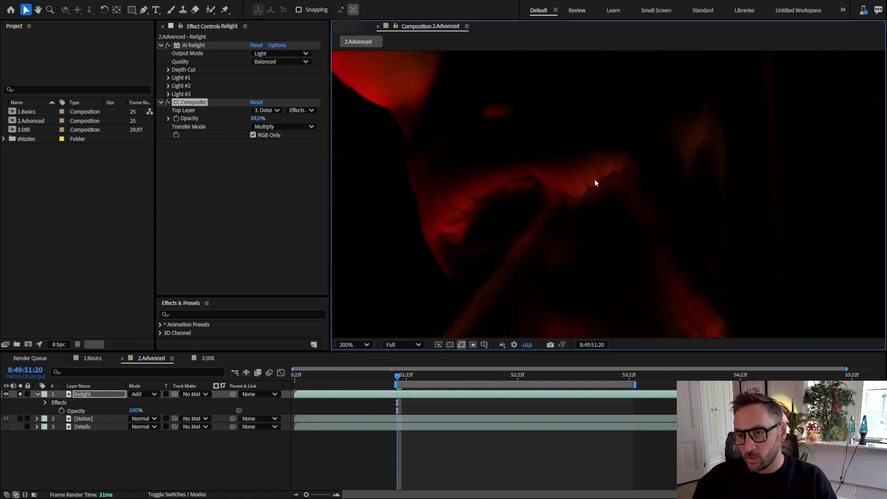
drag(262, 118, 295, 120)
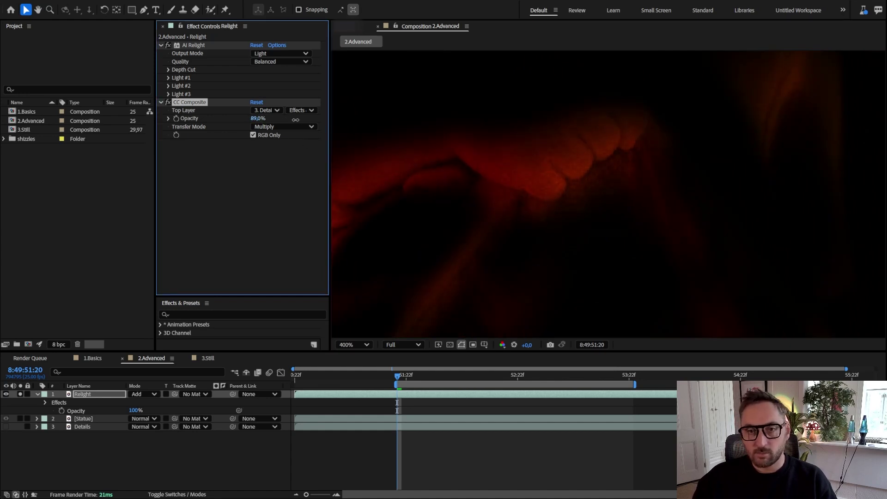
scroll(546, 185, down, 4)
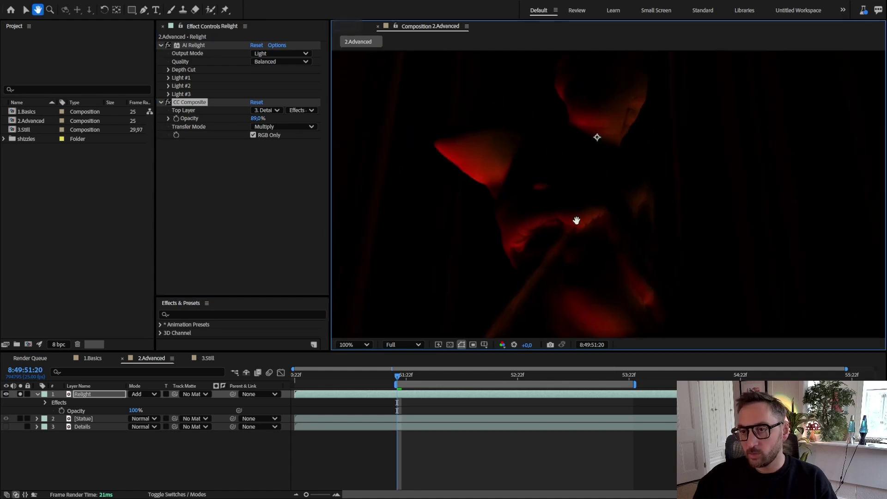
scroll(584, 225, up, 4)
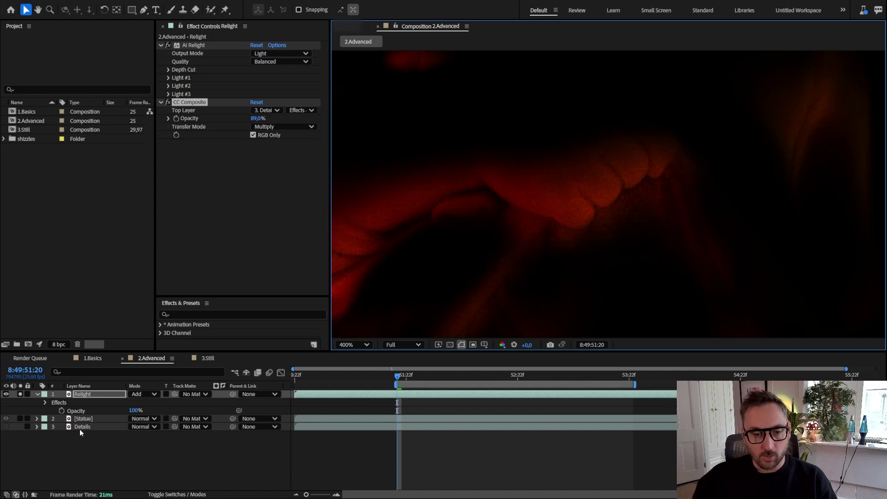
Unsolo the Relight layer, make the Details layer visible and soloed, and select its Levels effect
click(20, 394)
click(6, 427)
click(20, 428)
click(107, 427)
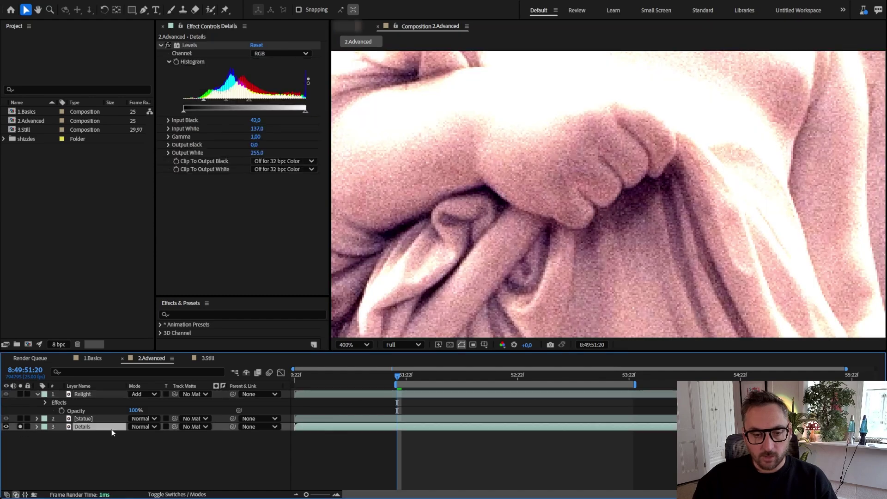
click(189, 45)
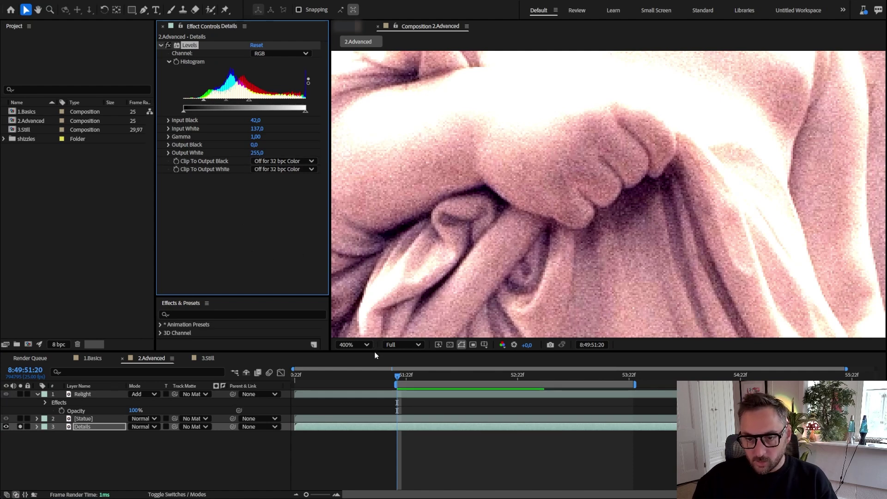
Add a Gaussian Blur with Blurriness 3.4 to the Details layer and hide that layer again
key(ctrl+alt+shift+e)
drag(254, 186, 271, 185)
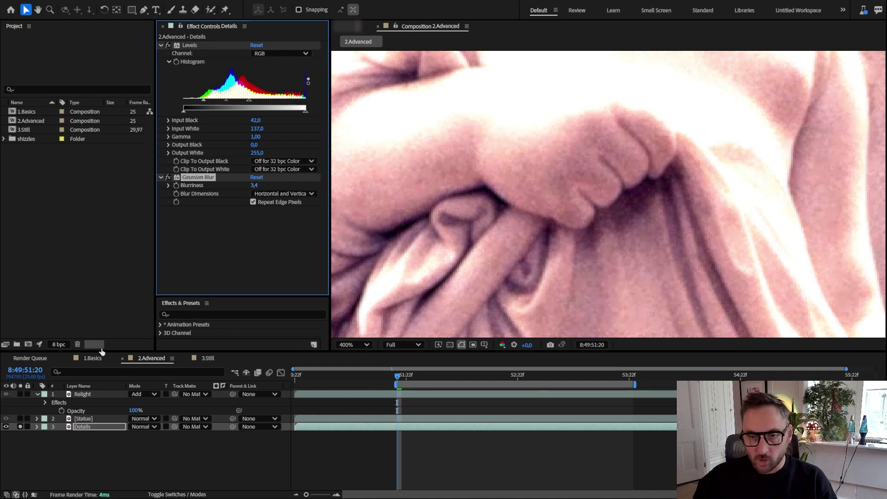
click(6, 426)
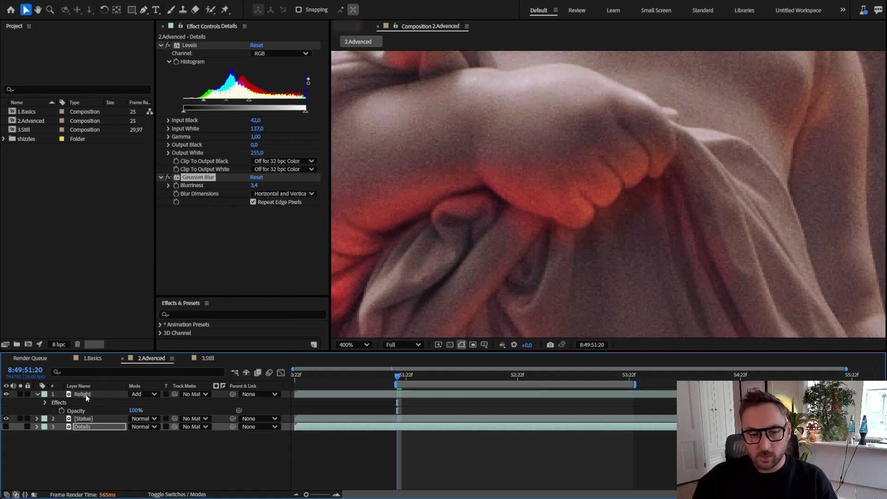
Toggle CC Composite on the Relight layer to compare the light on the statue's hand with and without detail
click(85, 395)
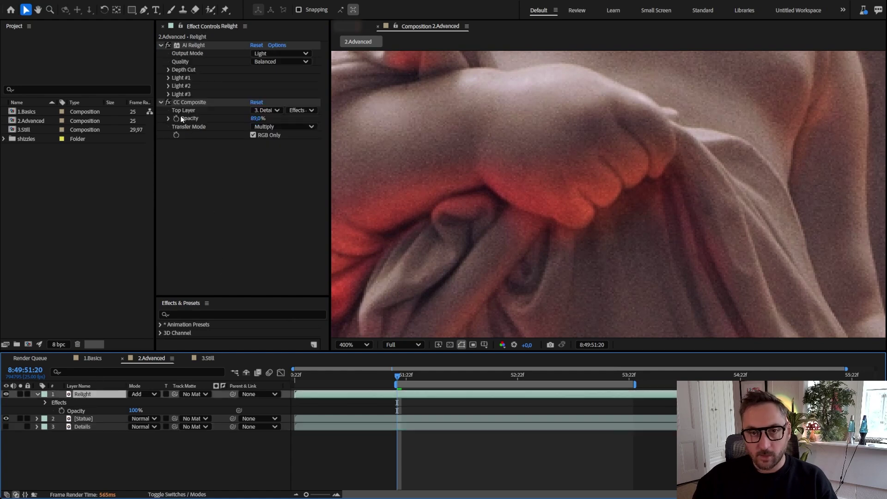
click(168, 102)
click(168, 102)
click(168, 102)
click(168, 103)
click(167, 102)
click(168, 102)
scroll(606, 169, down, 2)
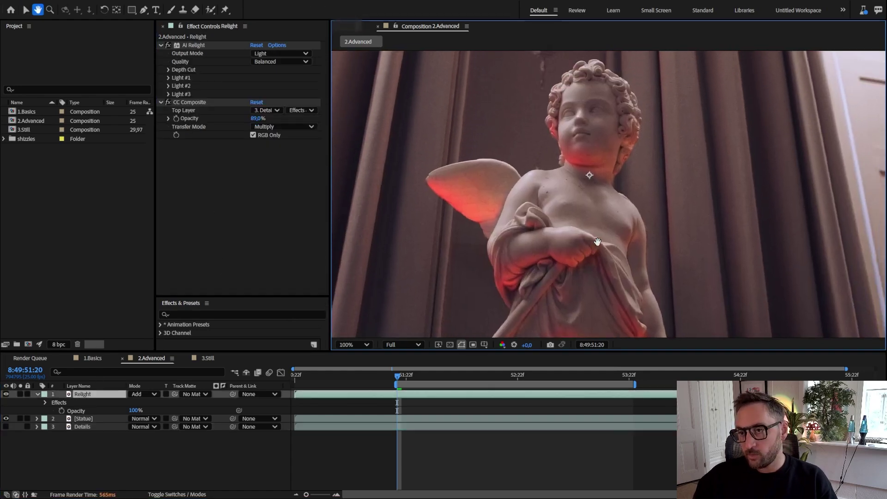
key(v)
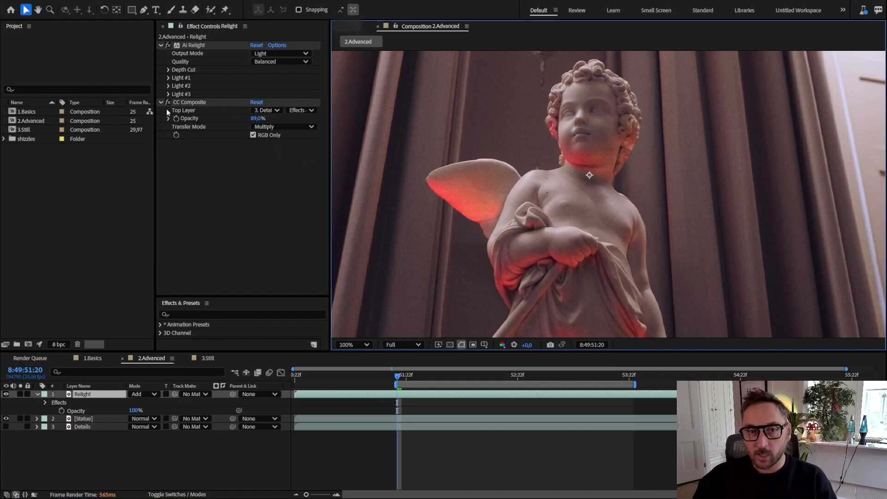
Try AI Relight's Quality at Faster, checking it with CC Composite off and on, and return it to Balanced
click(262, 62)
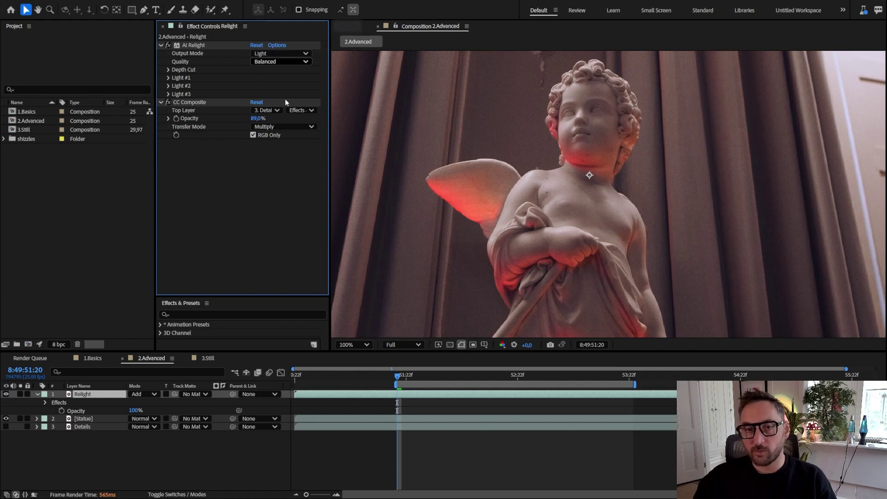
click(287, 143)
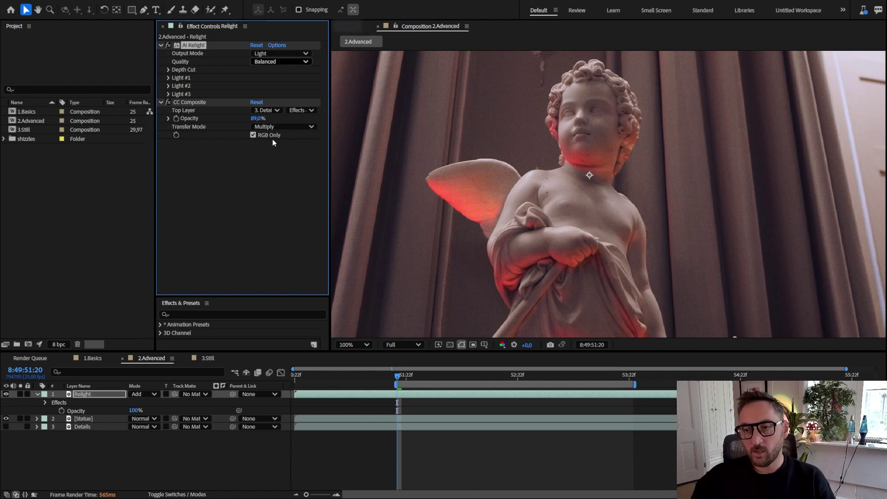
click(273, 138)
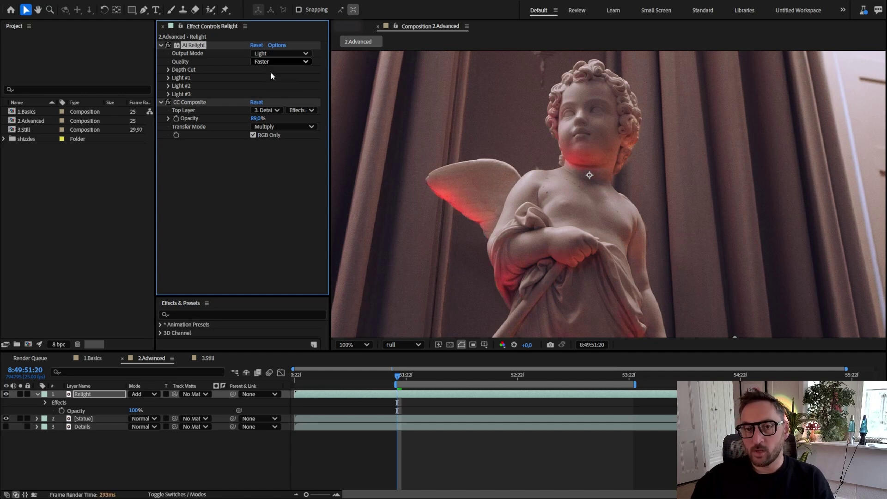
click(226, 159)
click(167, 102)
click(168, 102)
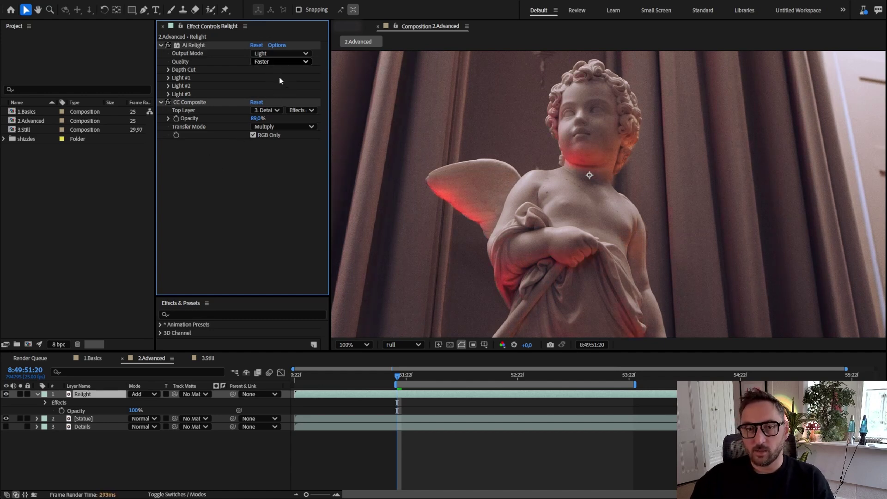
click(280, 62)
click(284, 100)
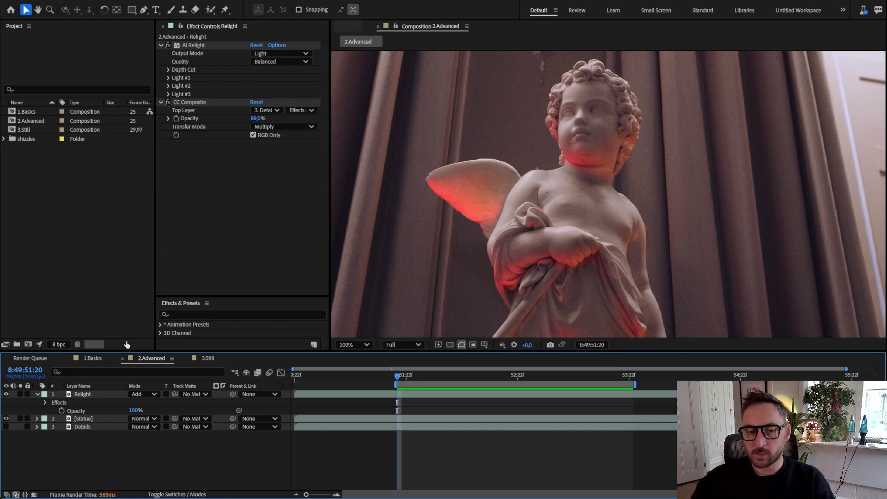
Solo the Relight layer and play back its light pass to check for flicker
click(97, 393)
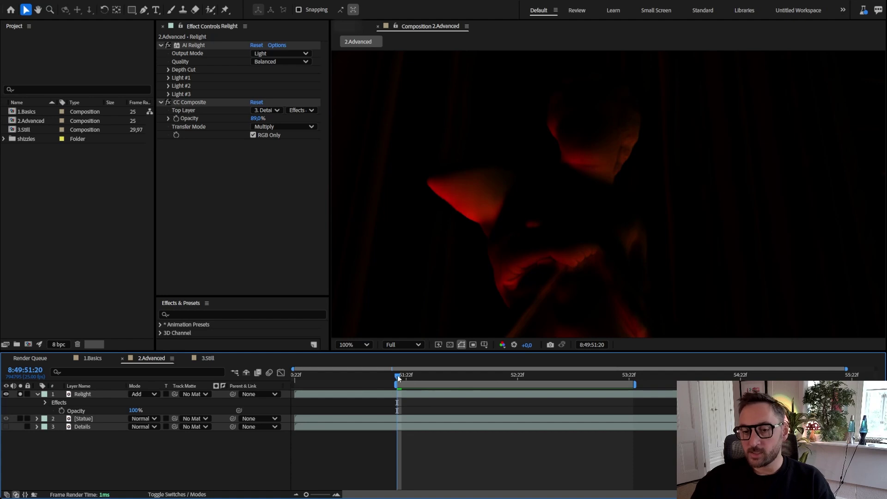
drag(397, 375, 458, 372)
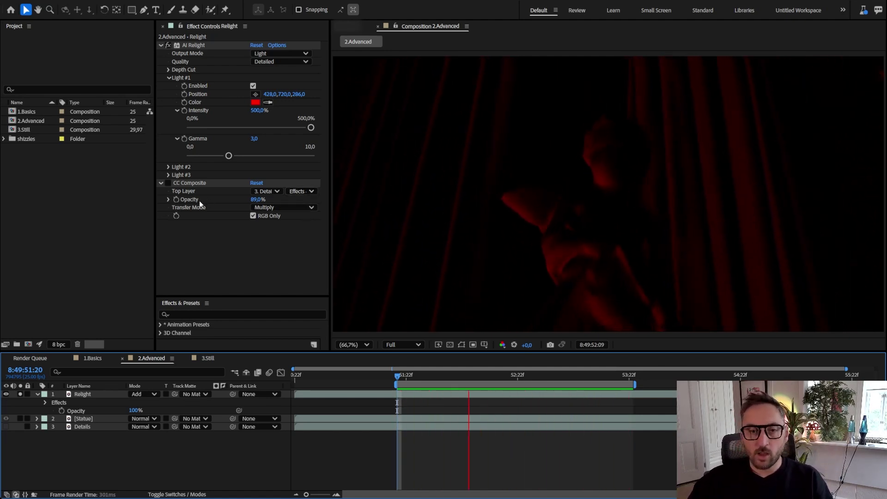
click(202, 252)
key(space)
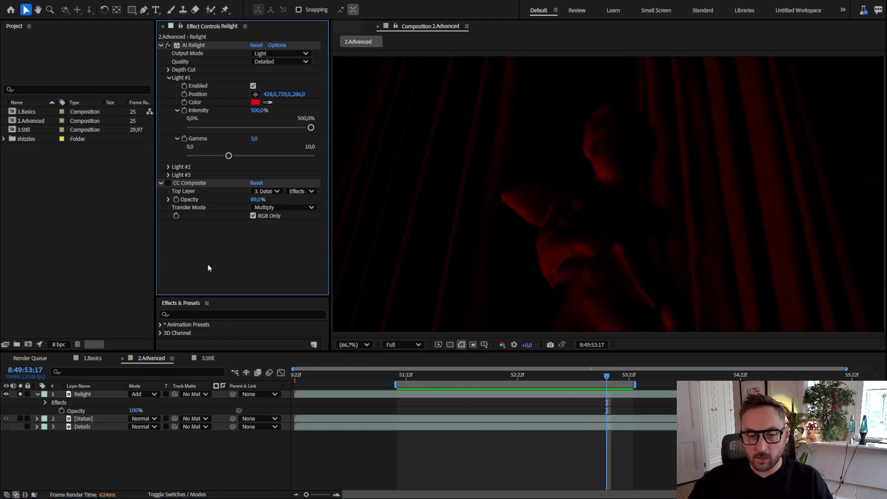
Add a CC Wide Time effect to the Relight layer and place it between AI Relight and CC Composite
click(201, 186)
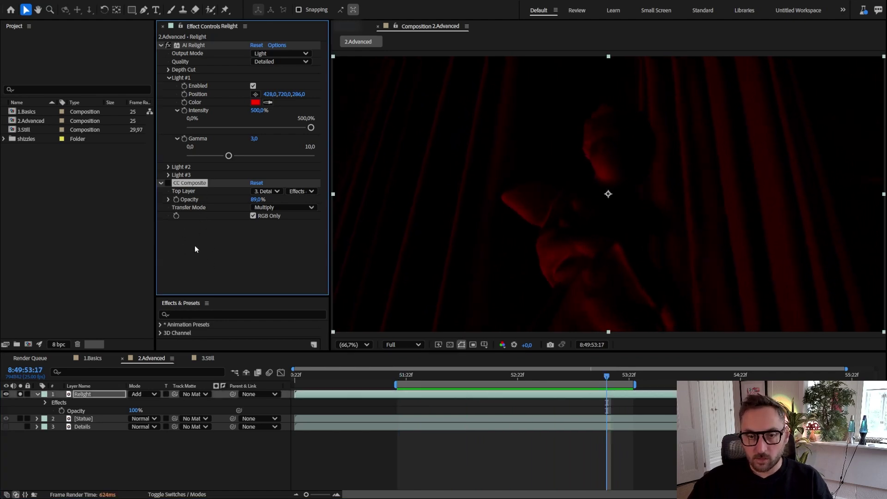
click(373, 439)
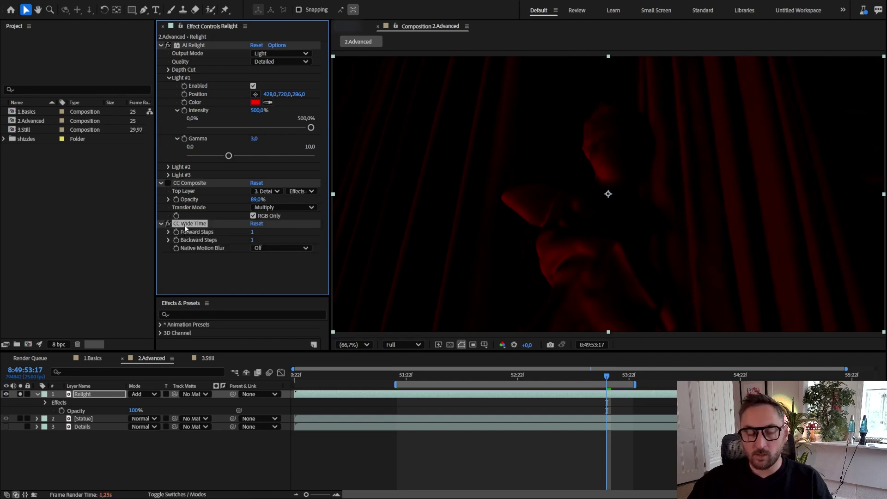
drag(185, 225, 186, 176)
click(200, 46)
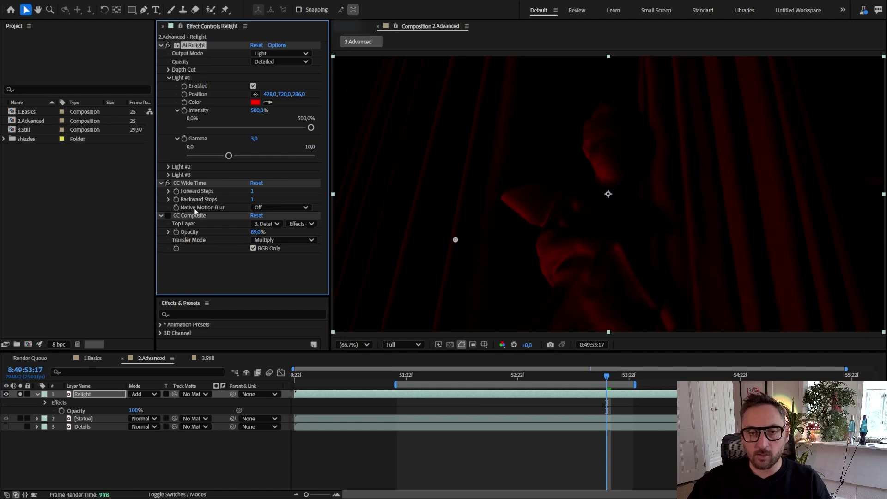
click(184, 216)
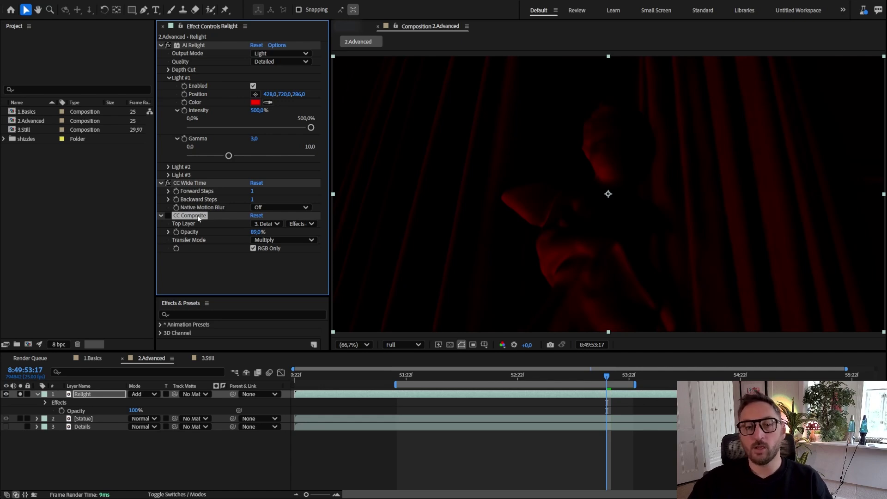
click(197, 183)
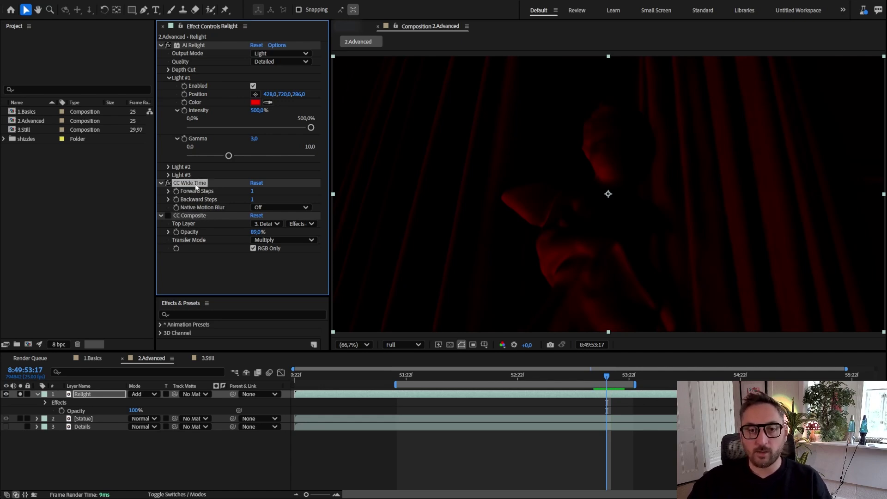
Set CC Wide Time's Forward Steps and Backward Steps to 2
click(252, 192)
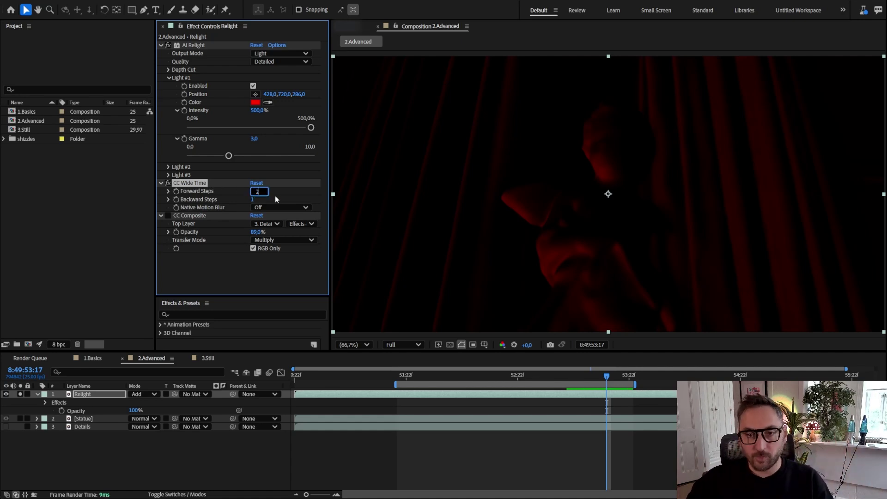
text(2)
key(Return)
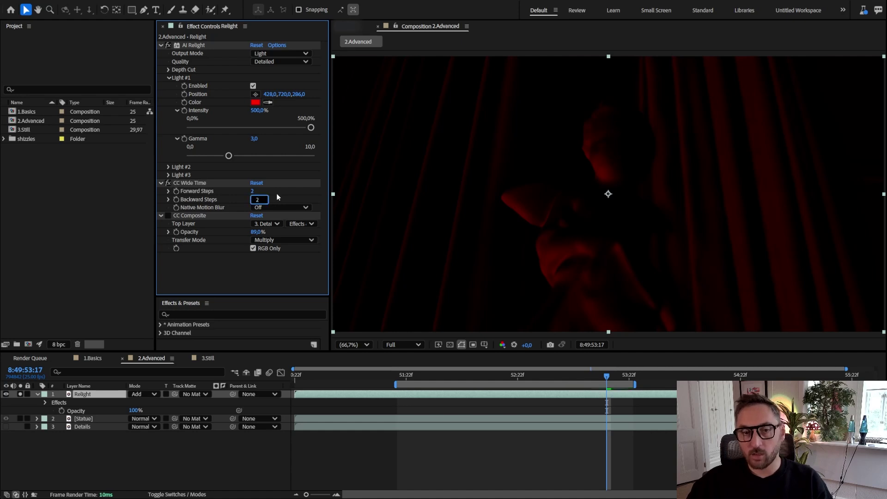
drag(253, 199, 255, 200)
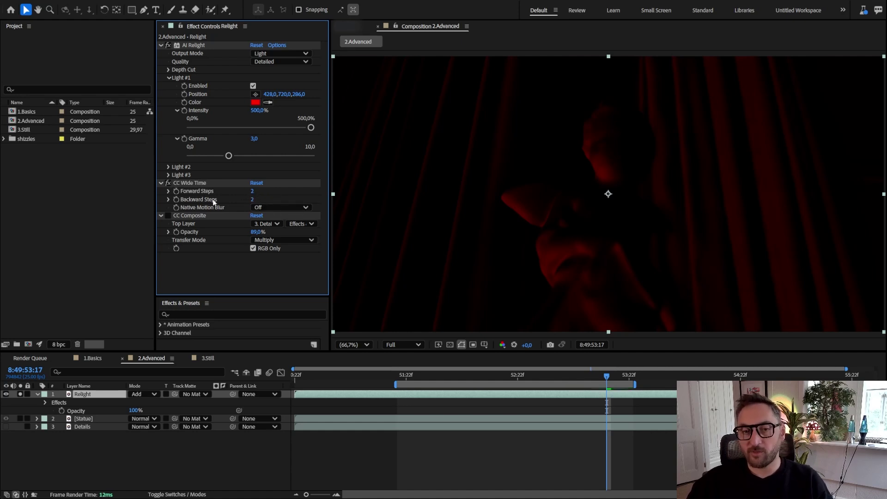
key(ctrl+shift+h)
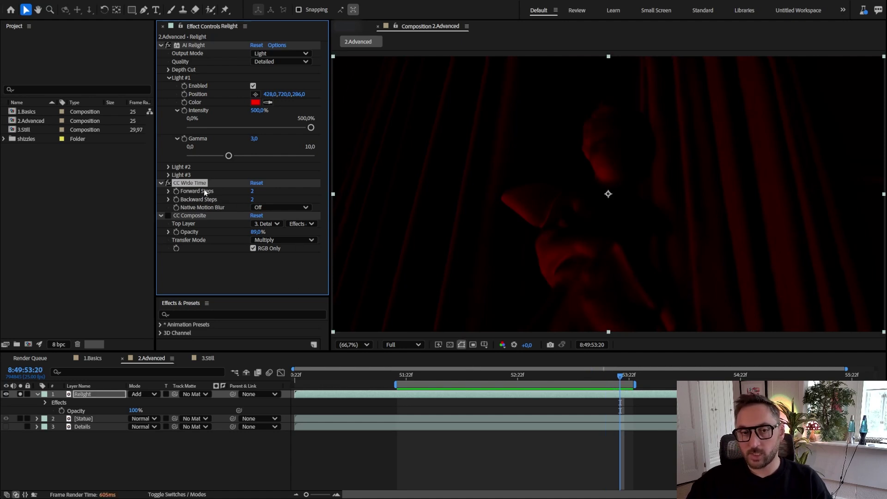
Re-enable CC Composite on the Relight layer and unsolo the layer to show the full composite
click(167, 216)
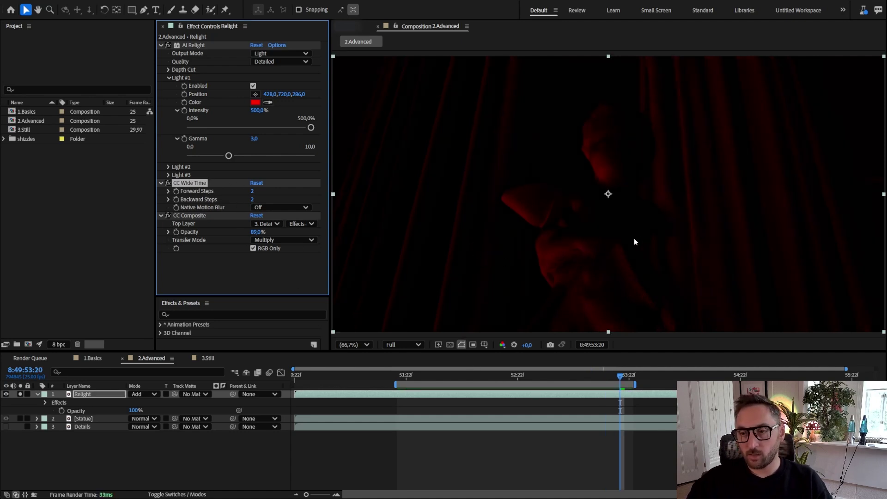
click(169, 215)
click(20, 394)
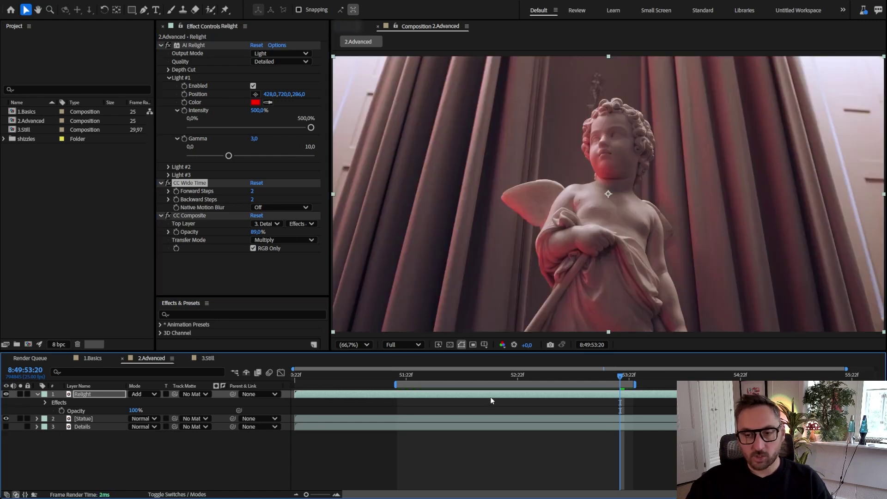
Play back the relit statue composite and examine the smoothed light up close
key(space)
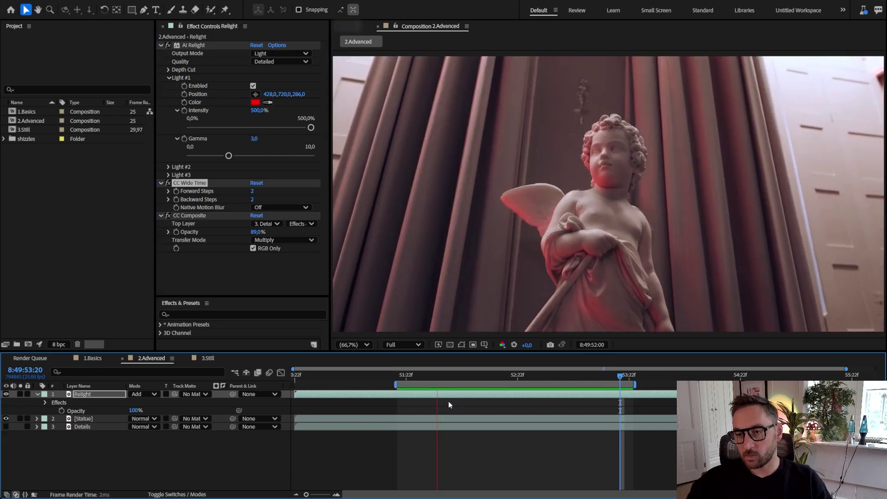
scroll(600, 204, up, 1)
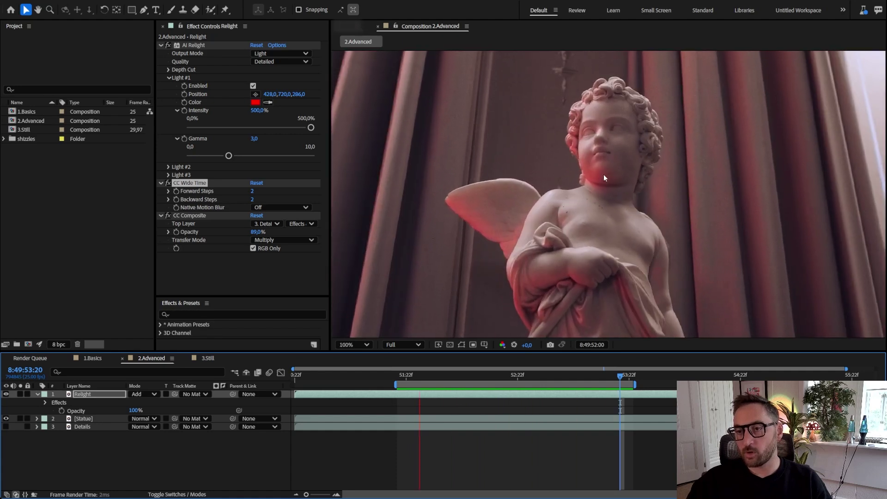
key(space)
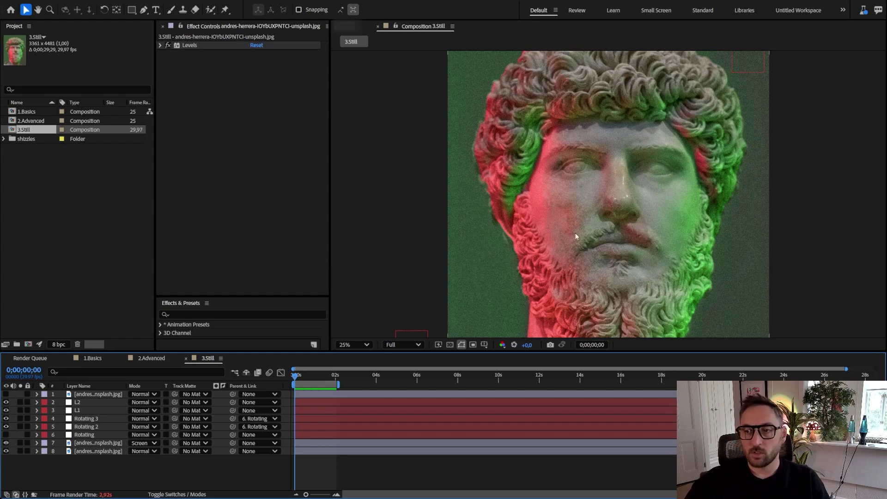
Enlarge the viewer for the 3.Still composition and preview the rotating red and green lights on the bust
mouse_move(599, 206)
mouse_down()
mouse_move(586, 233)
mouse_move(586, 177)
mouse_move(590, 213)
mouse_up()
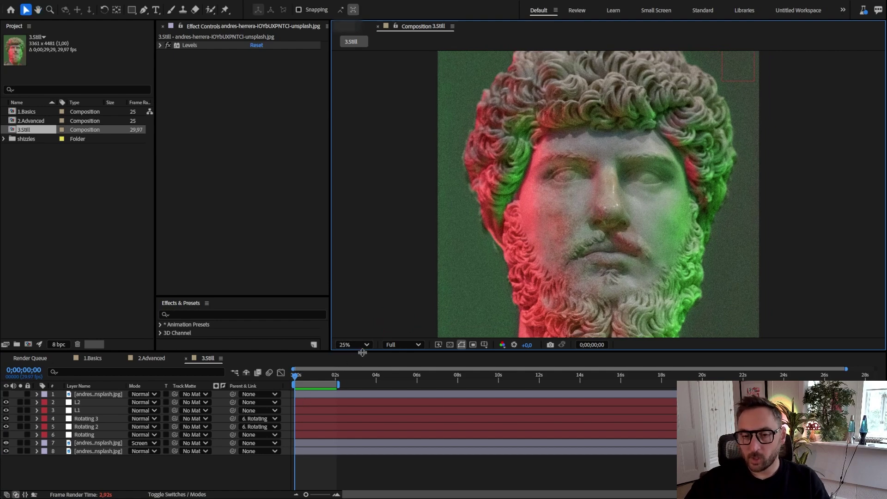
drag(362, 353, 362, 394)
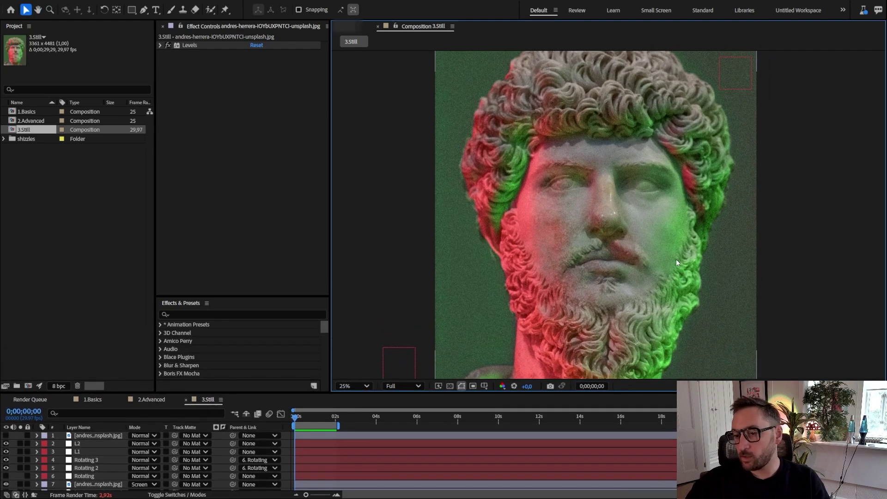
key(space)
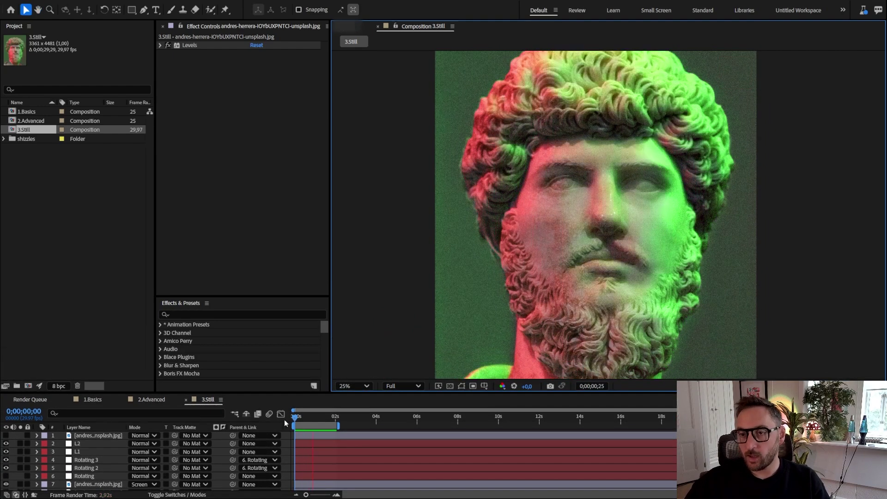
key(space)
key(space)
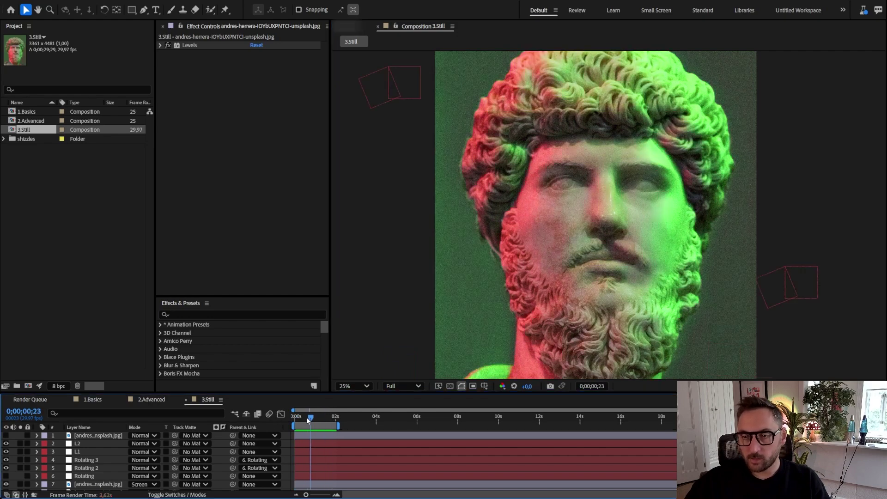
key(space)
scroll(97, 481, down, 1)
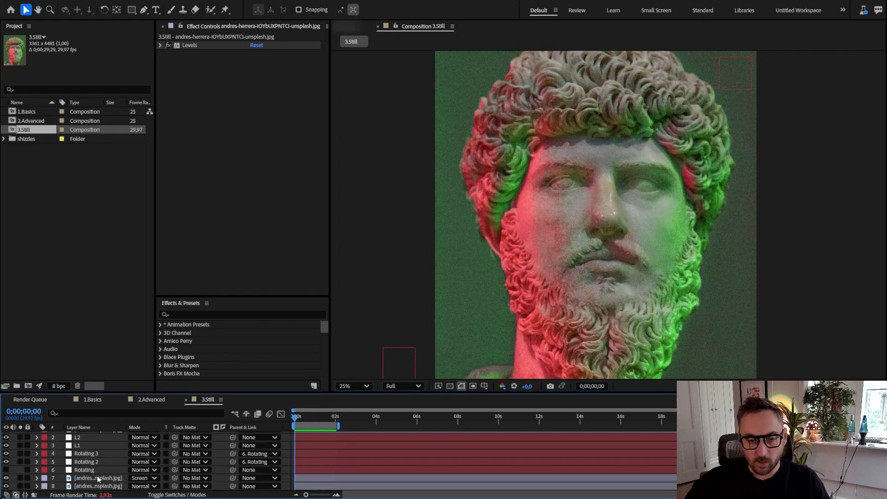
Inspect the AI Relight settings on the Screen-mode image layer and solo the original image beneath it for comparison
click(97, 486)
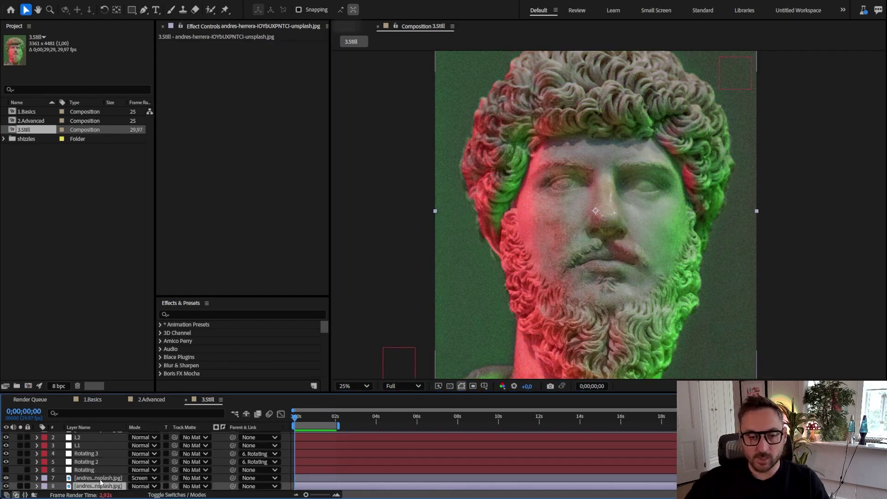
click(100, 480)
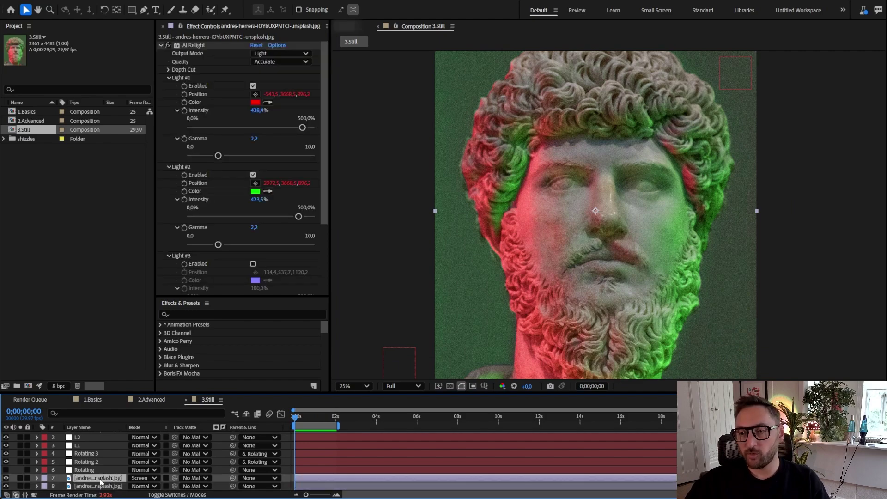
click(58, 486)
click(21, 486)
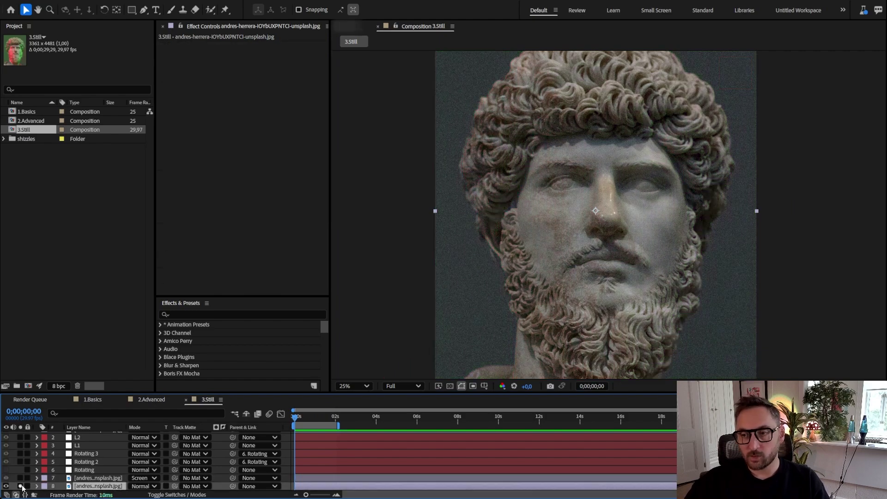
click(21, 486)
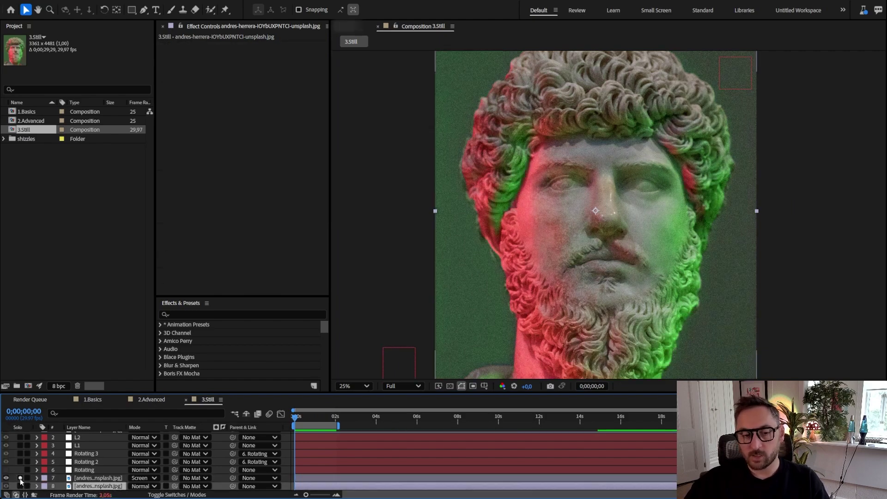
Solo the Screen-mode AI Relight image layer, play back its light pass, and return to the first frame
click(21, 478)
click(103, 479)
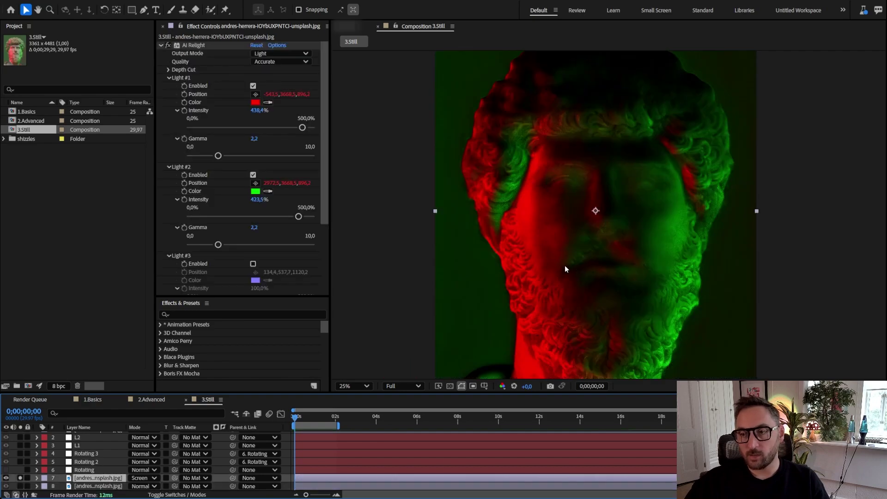
key(space)
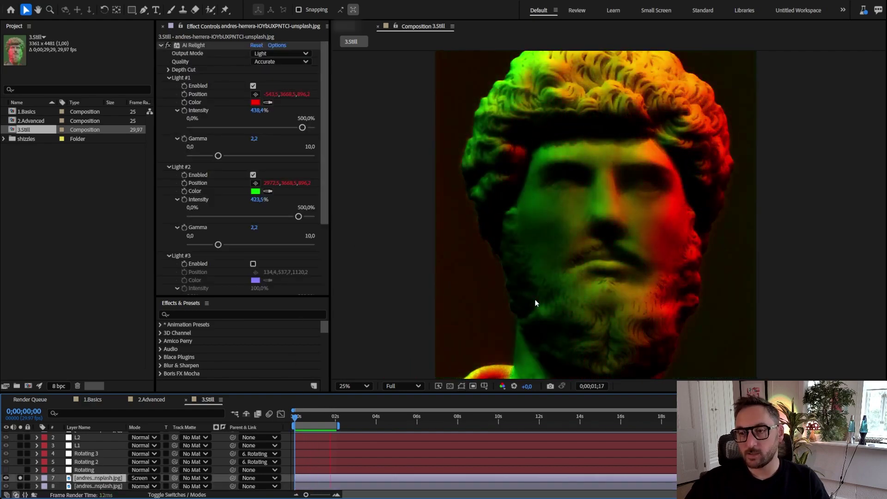
click(20, 478)
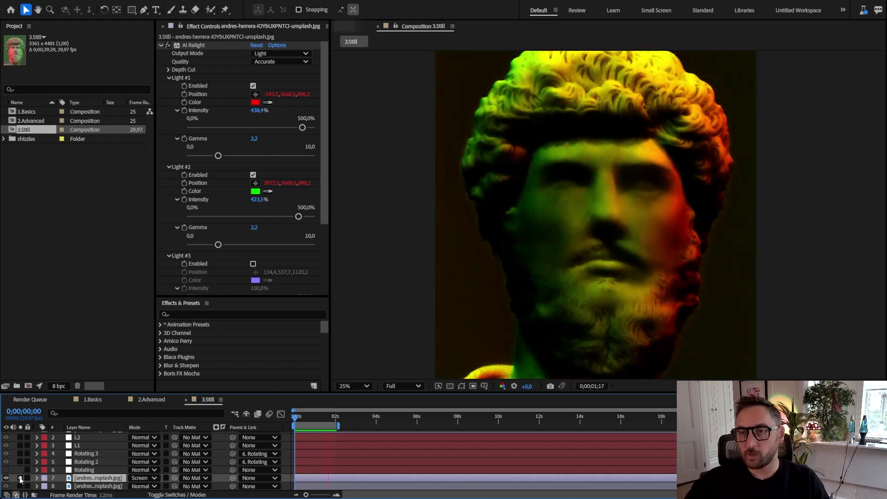
key(space)
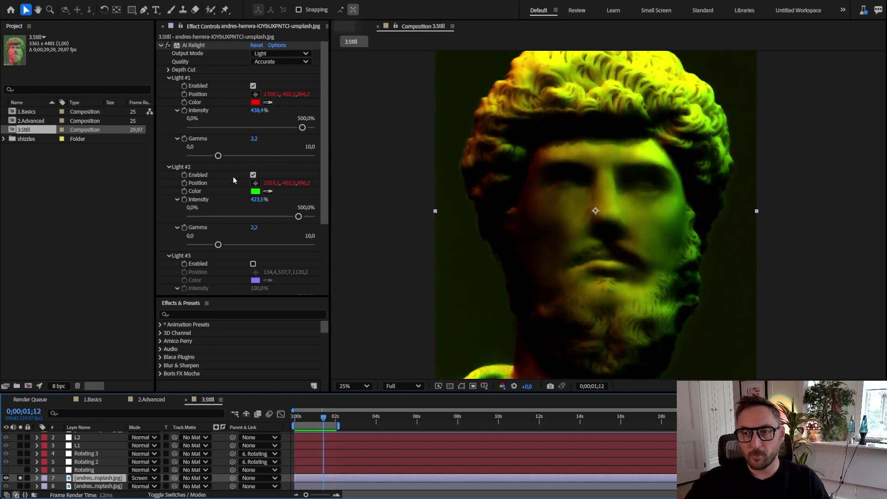
key(Home)
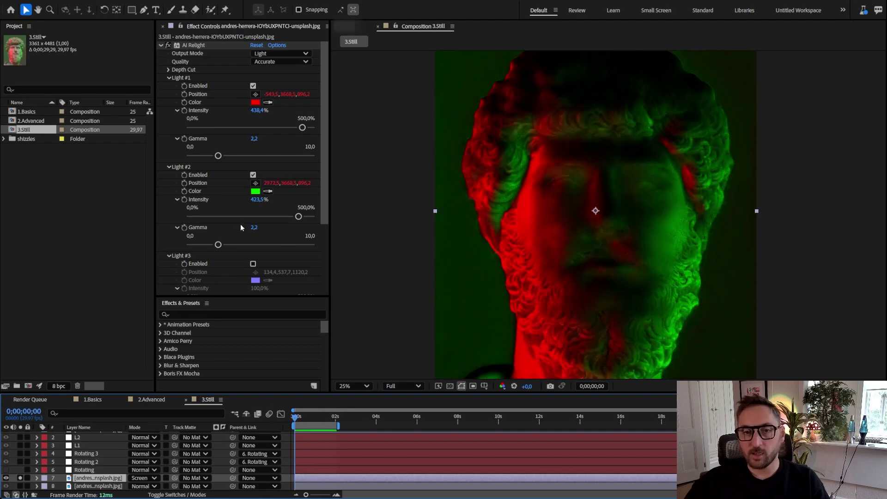
Solo the L1 and L2 nulls alongside the light pass and scrub the first frames to examine their rotation
scroll(88, 437, up, 1)
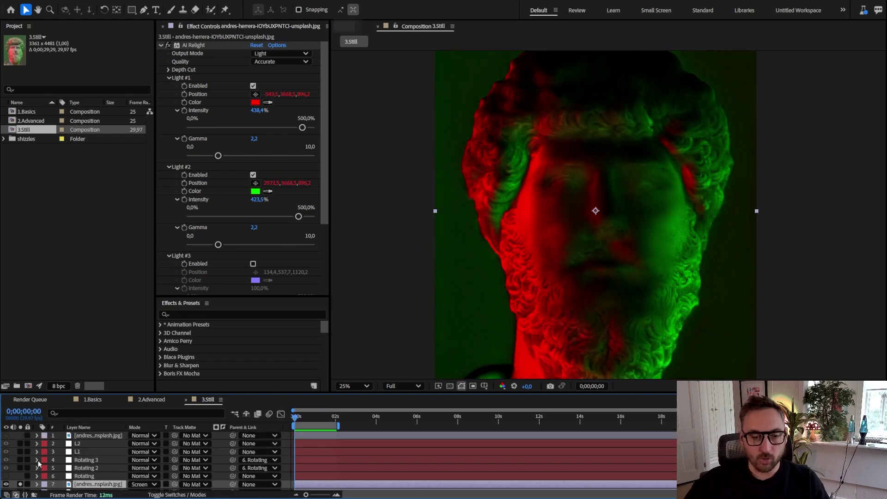
drag(21, 443, 21, 451)
click(87, 445)
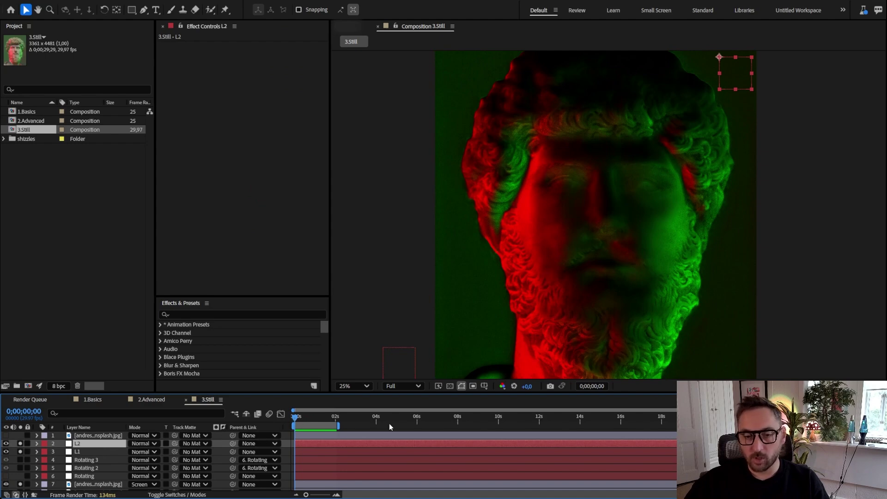
click(300, 420)
mouse_move(300, 420)
mouse_down()
mouse_move(292, 418)
mouse_move(313, 418)
mouse_move(293, 418)
mouse_up()
scroll(87, 481, down, 1)
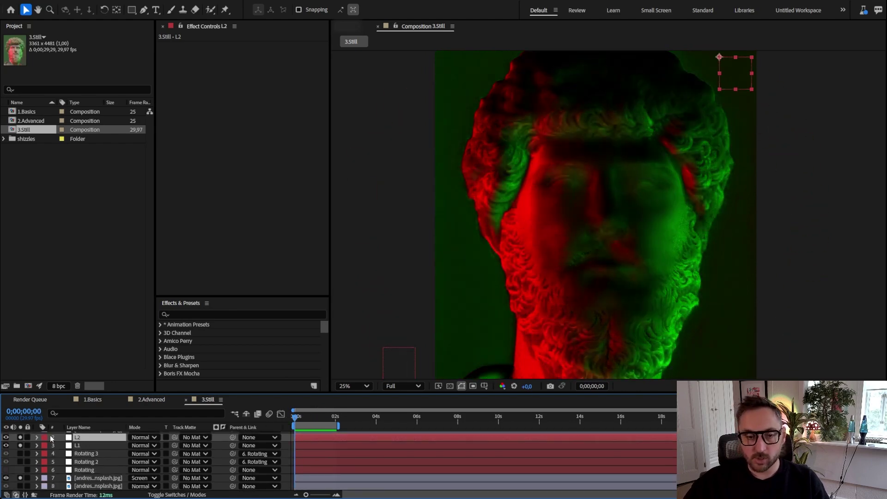
Select the Screen-mode image layer and scrub to 0;00;00;03 to examine the linked Light #1 and Light #2 positions
click(87, 480)
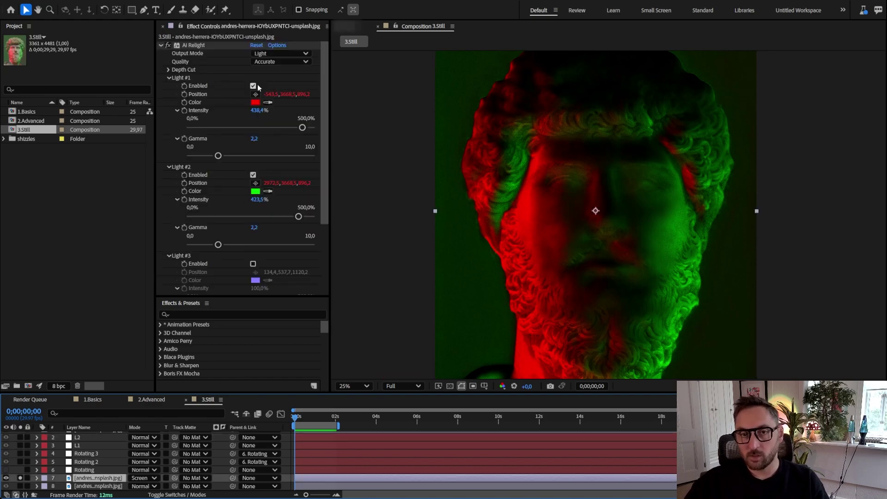
click(299, 418)
mouse_move(299, 422)
mouse_down()
mouse_move(318, 420)
mouse_move(297, 421)
mouse_up()
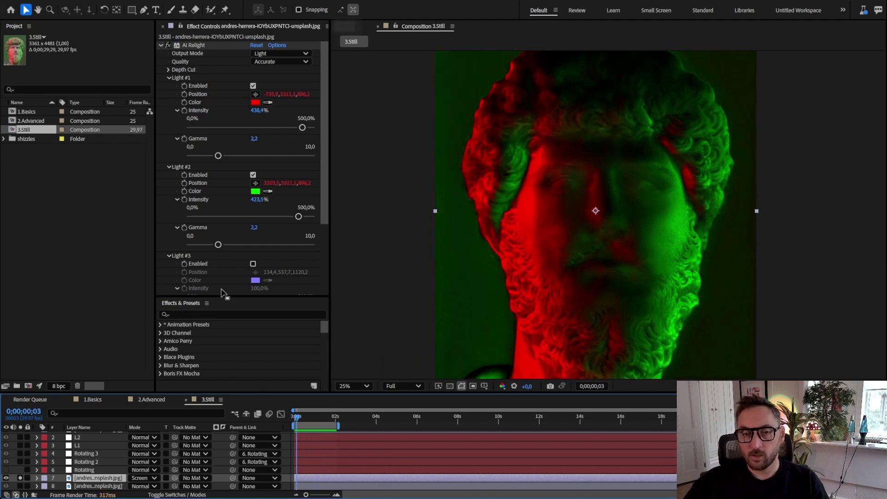
Compare the bust's light pass with and without CC Composite, leave the effect enabled, and unsolo the Screen-mode layer
click(161, 45)
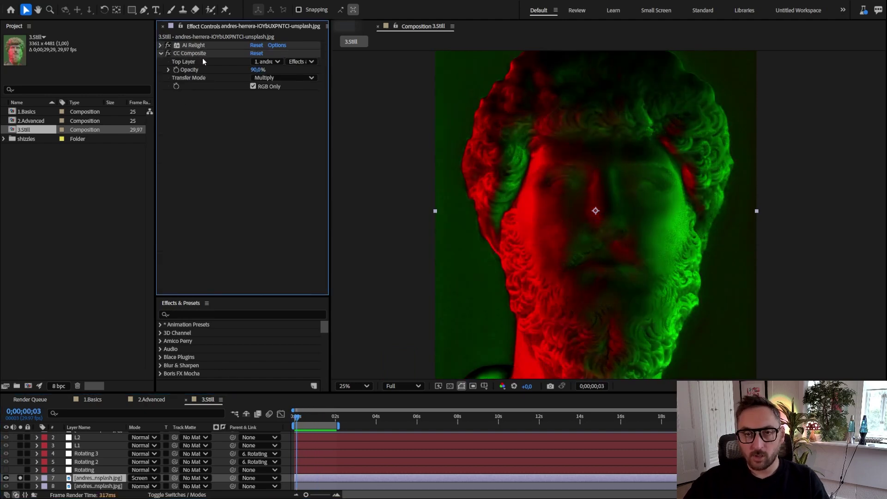
click(190, 54)
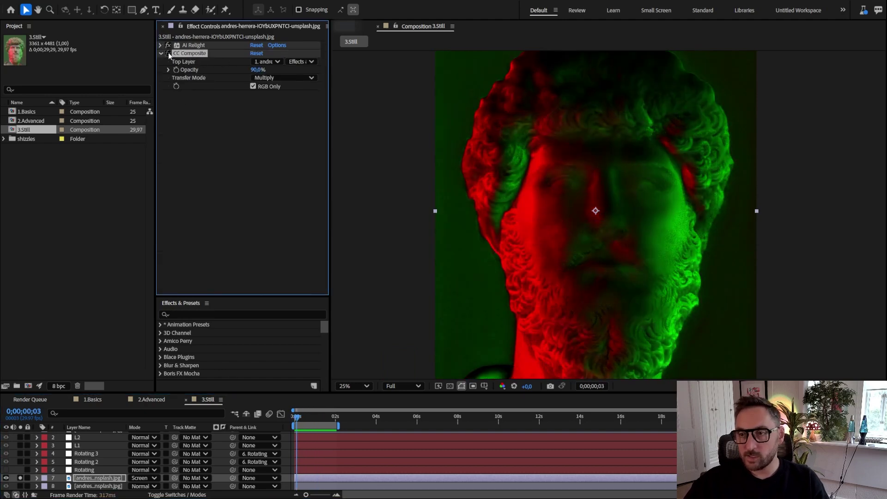
click(168, 54)
click(169, 54)
click(169, 54)
click(169, 53)
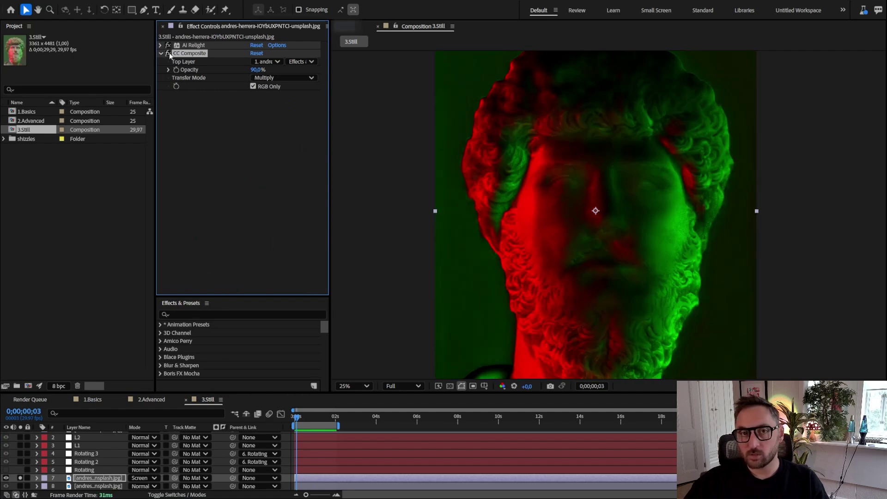
click(168, 53)
click(169, 53)
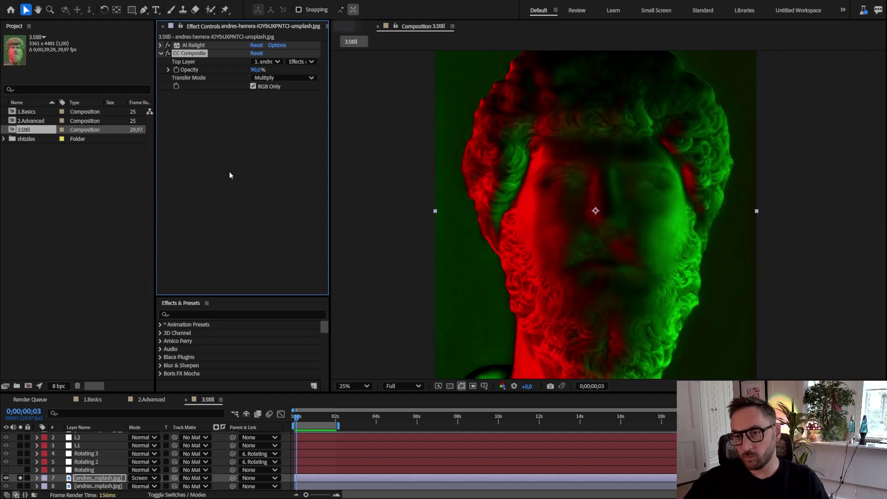
click(229, 186)
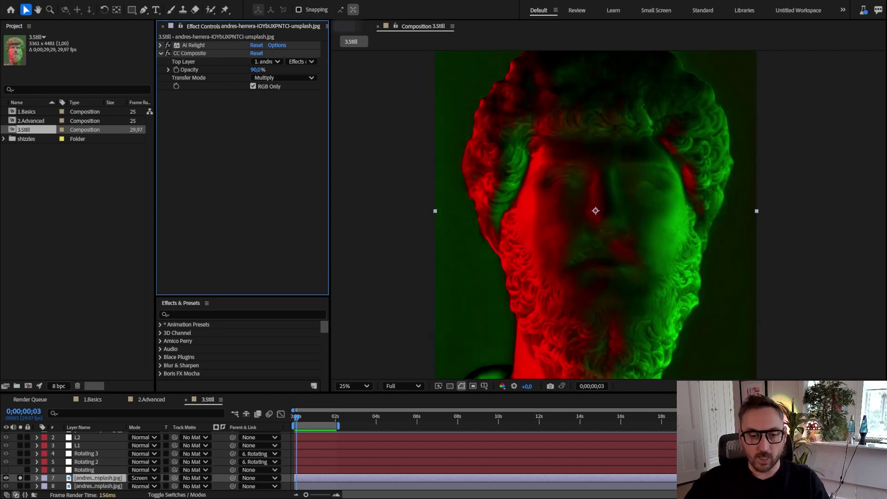
click(21, 478)
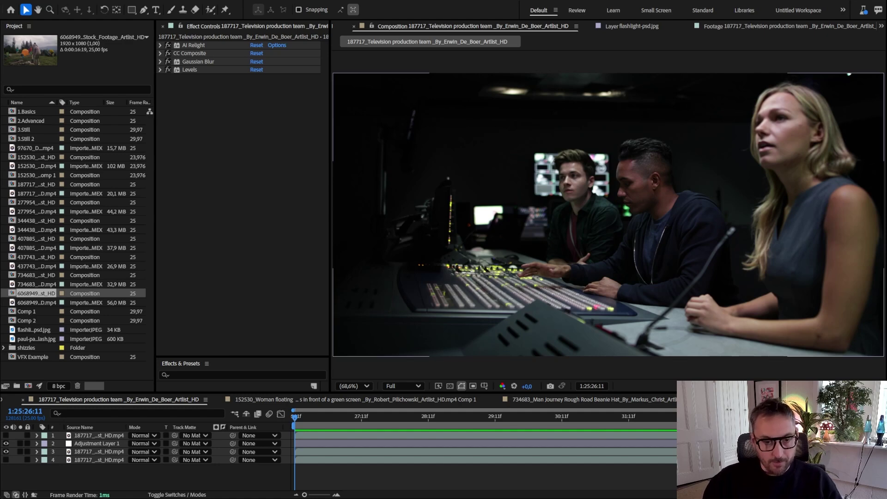
Show the top footage layer in the television production team composition and inspect its AI Relight depth cut and Light #1 settings
click(59, 453)
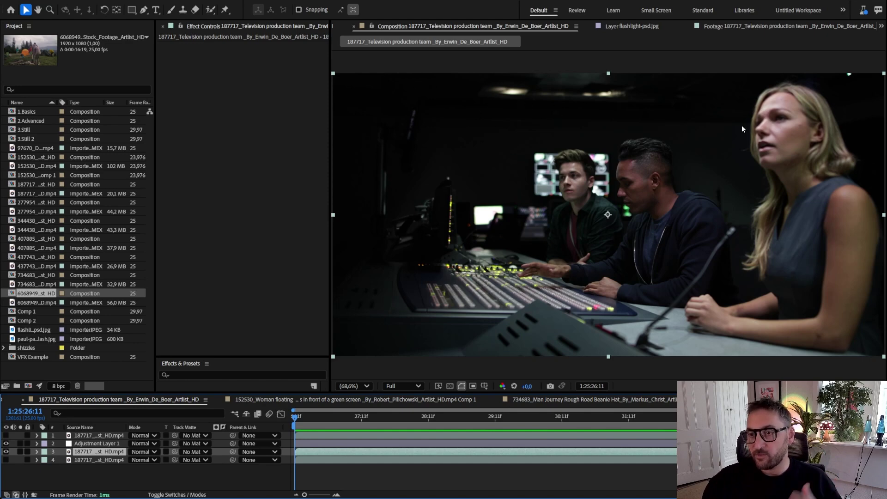
click(5, 435)
click(89, 435)
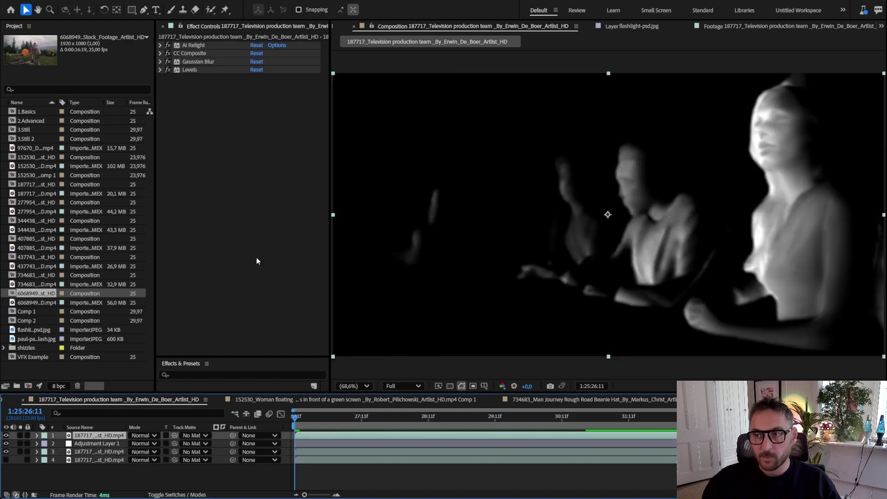
click(161, 46)
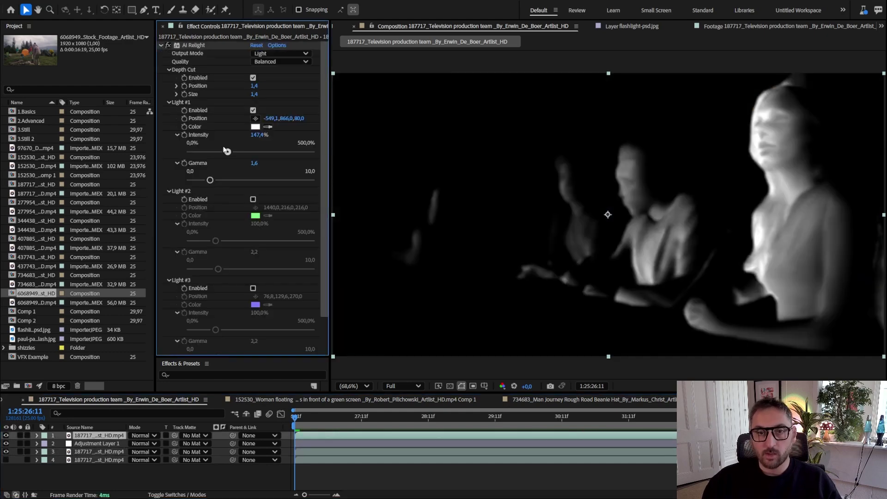
click(258, 128)
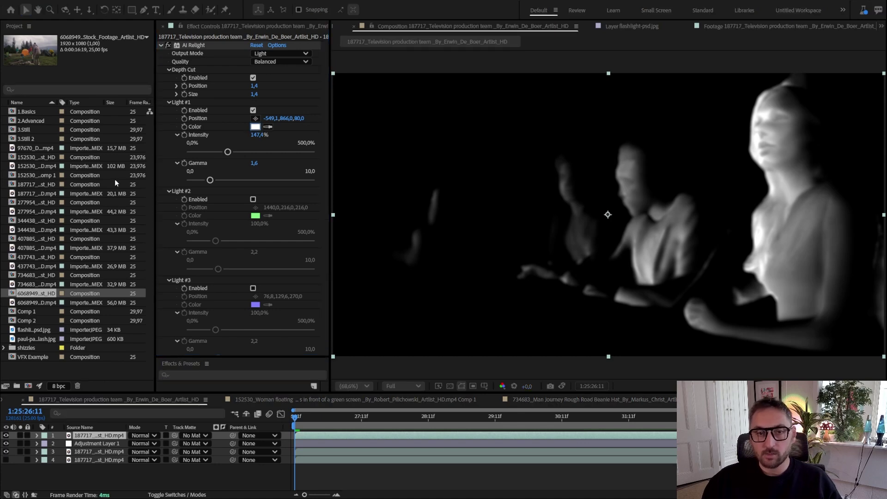
key(Escape)
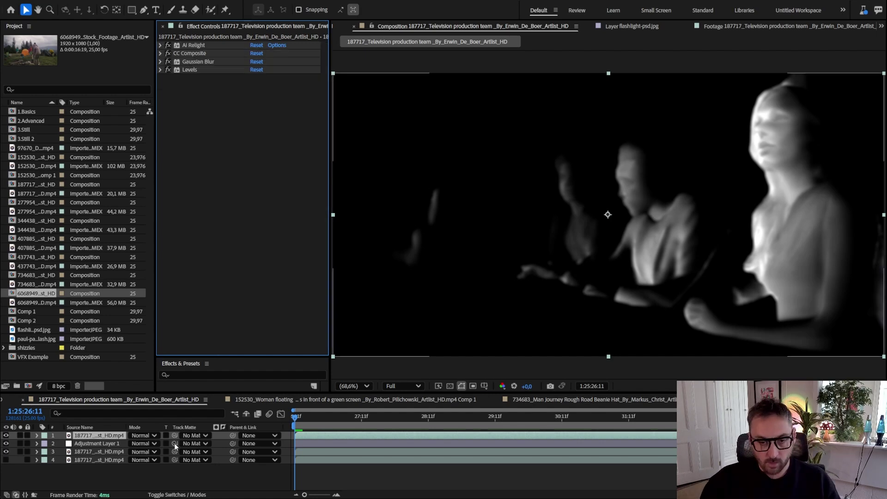
Use the top AI Relight footage layer as the track matte for Adjustment Layer 1 and enable that layer's Curves effect
drag(175, 443, 107, 434)
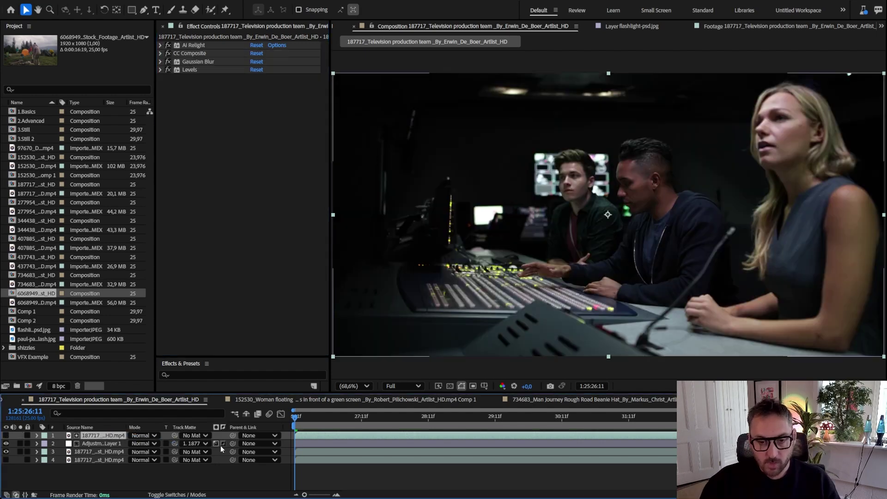
click(114, 449)
click(114, 445)
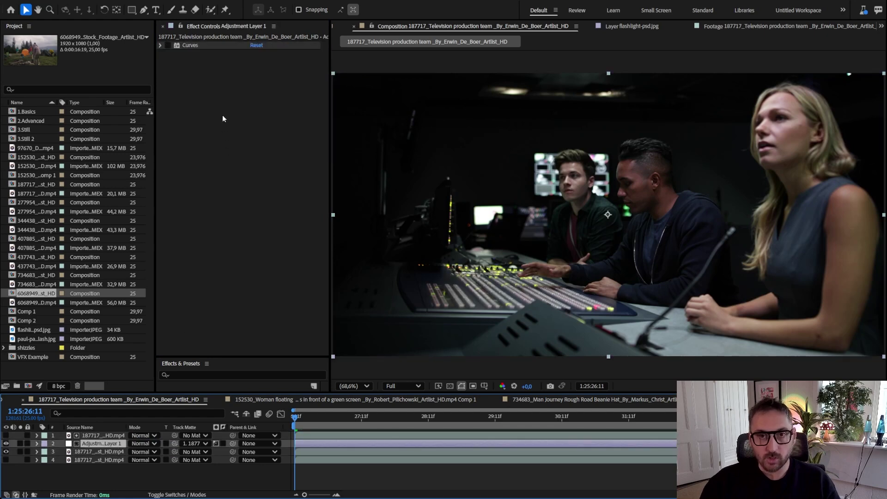
click(167, 45)
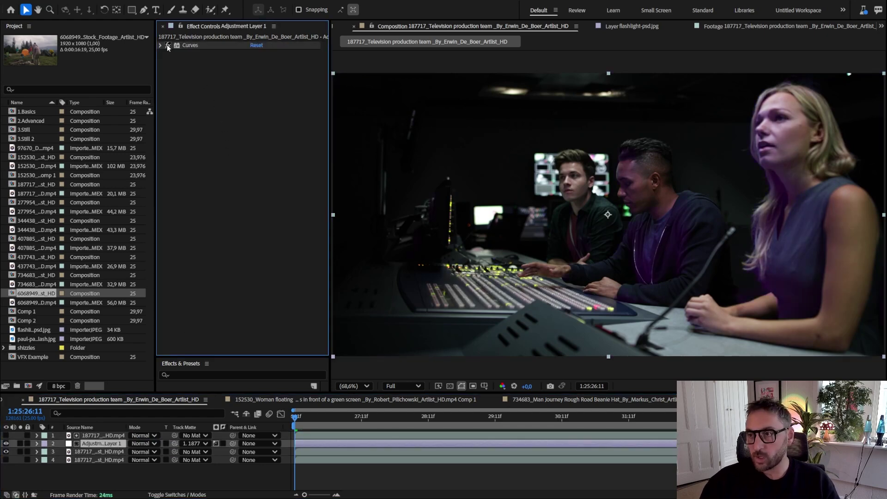
In Adjustment Layer 1's Curves, lower the Blue channel's black point, then darken the RGB midtones and slightly lower the RGB white point
click(160, 45)
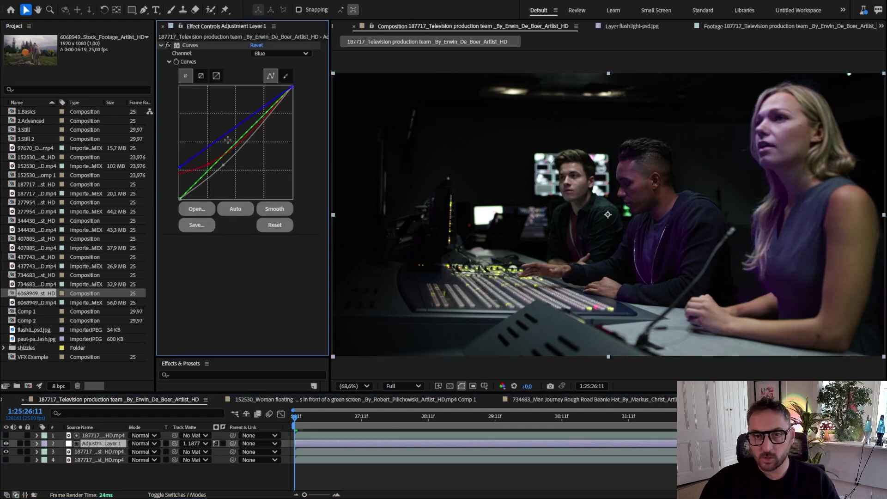
drag(181, 165, 157, 195)
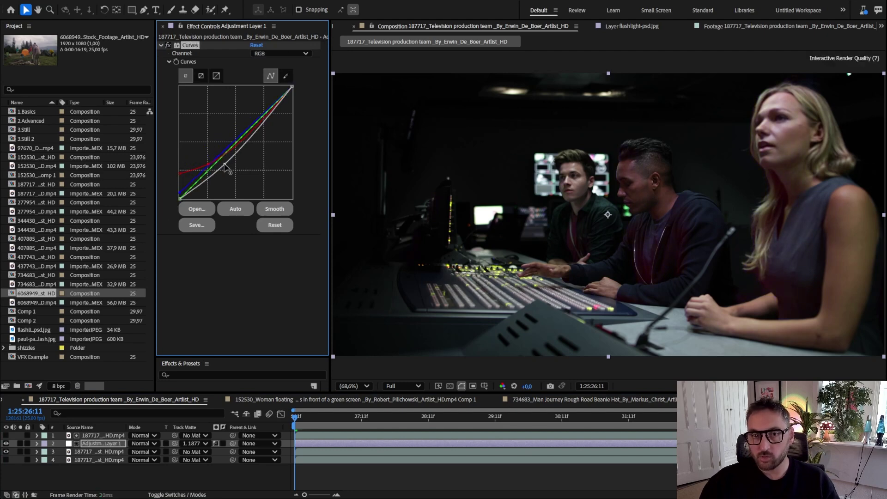
drag(224, 164, 222, 170)
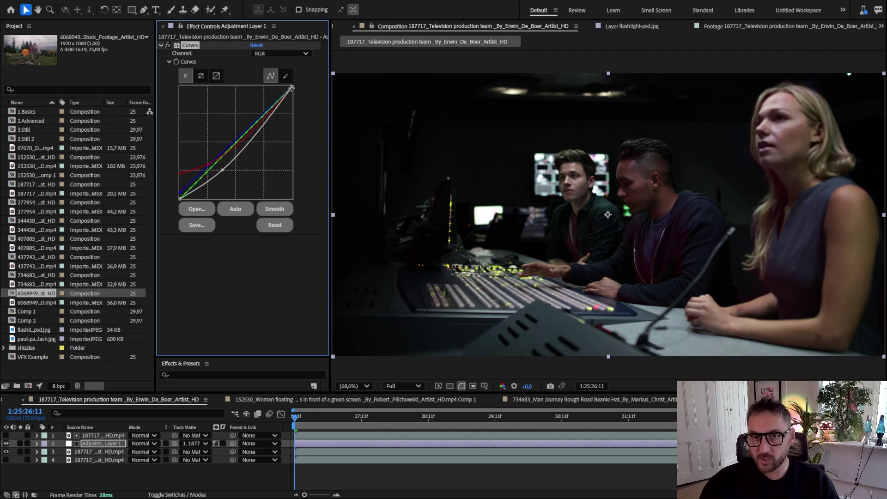
drag(291, 87, 291, 91)
Make the AI Relight matte layer visible and select it to examine the light pass and its effect stack
click(6, 435)
click(90, 435)
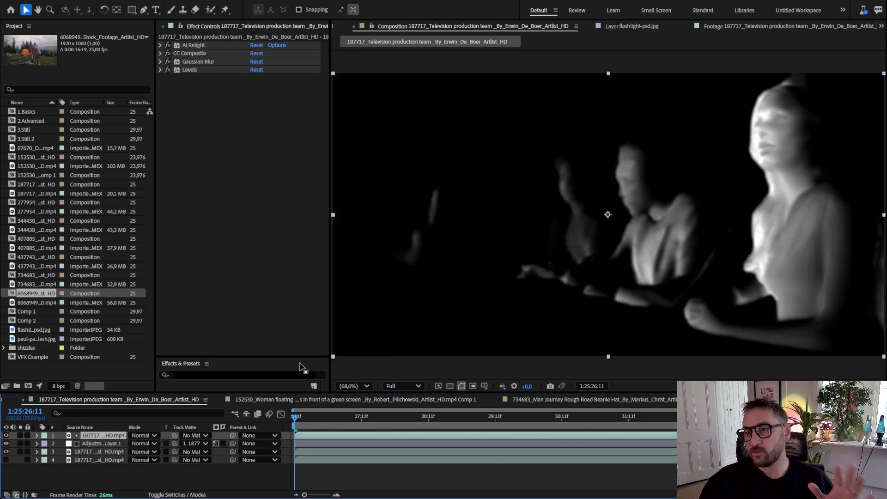